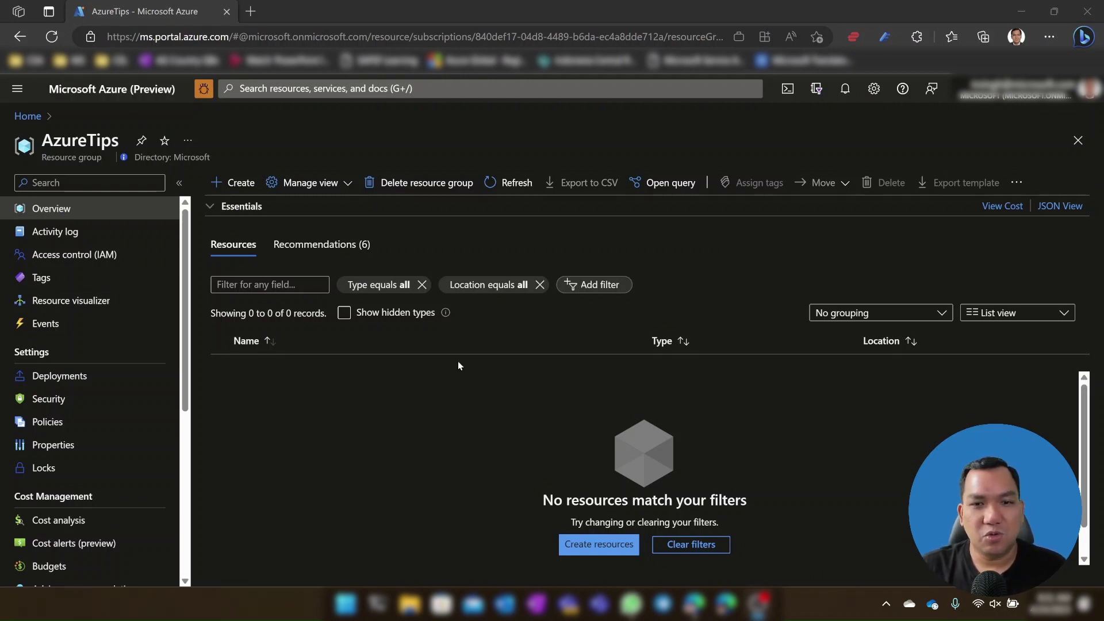
Step: Search the Marketplace for 'wordpress' and start creating Microsoft's WordPress on App Service offering
{"action": "left_click", "coordinate": [245, 189]}
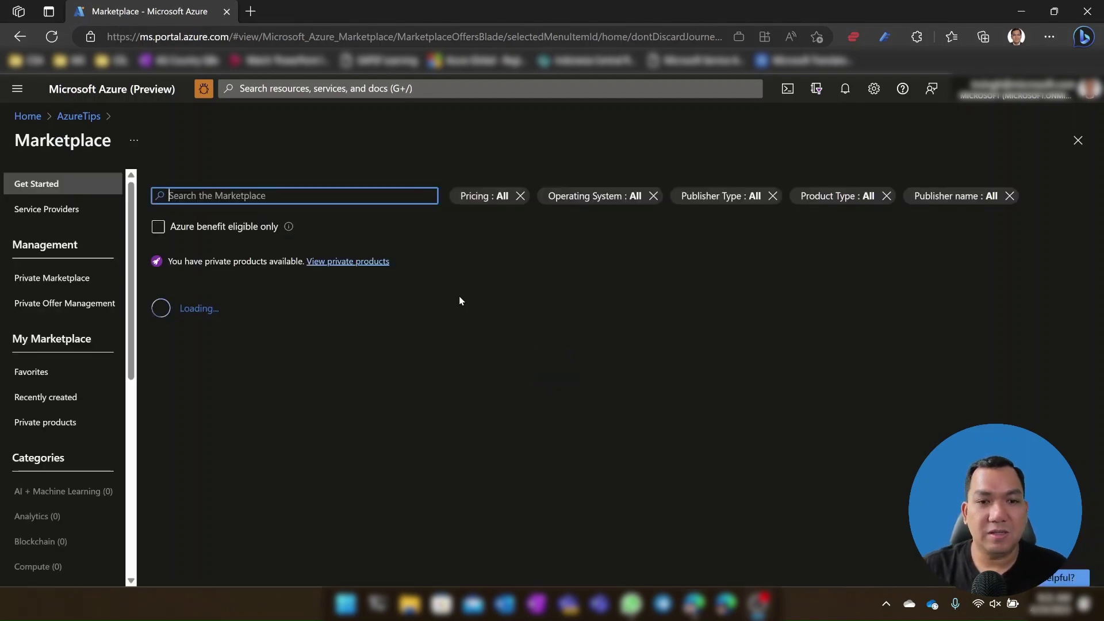
{"action": "left_click", "coordinate": [382, 195]}
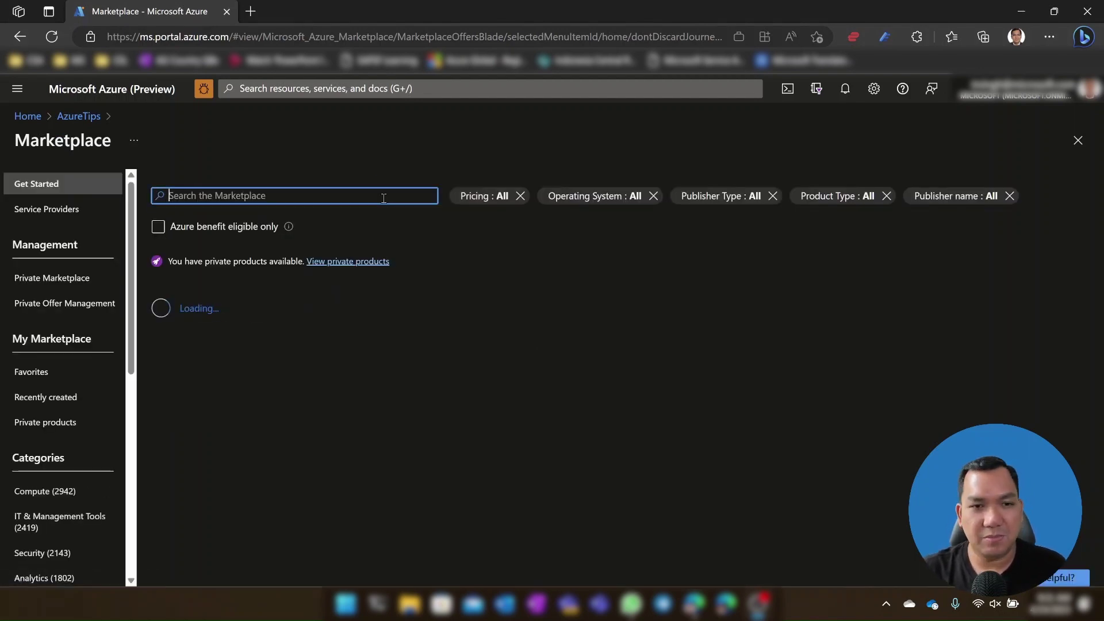
{"action": "type", "text": "wordpress"}
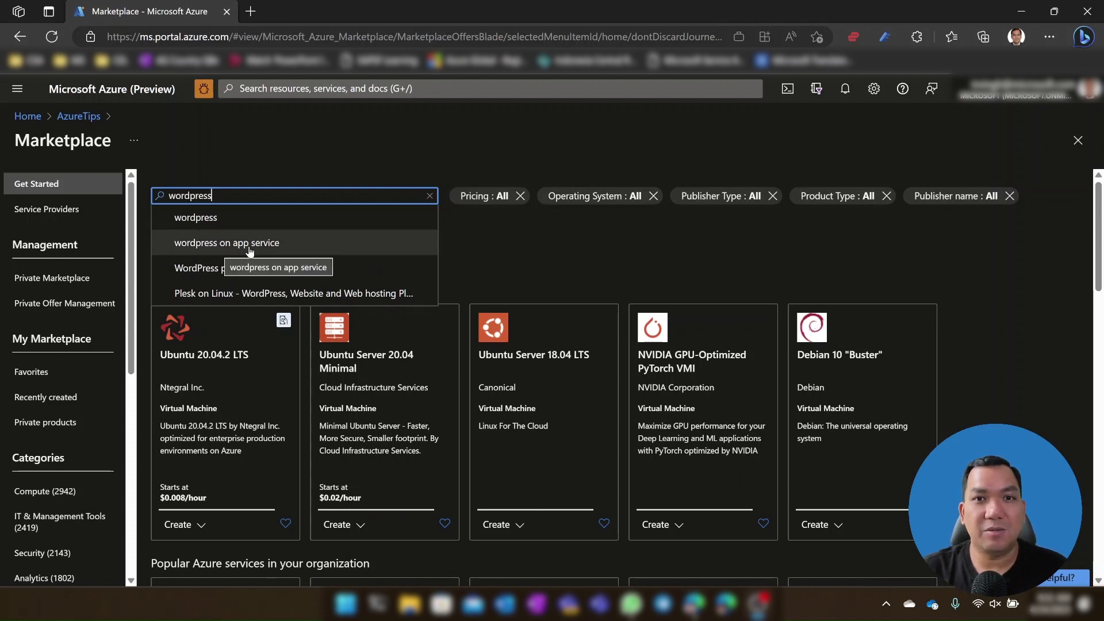
{"action": "left_click", "coordinate": [268, 244]}
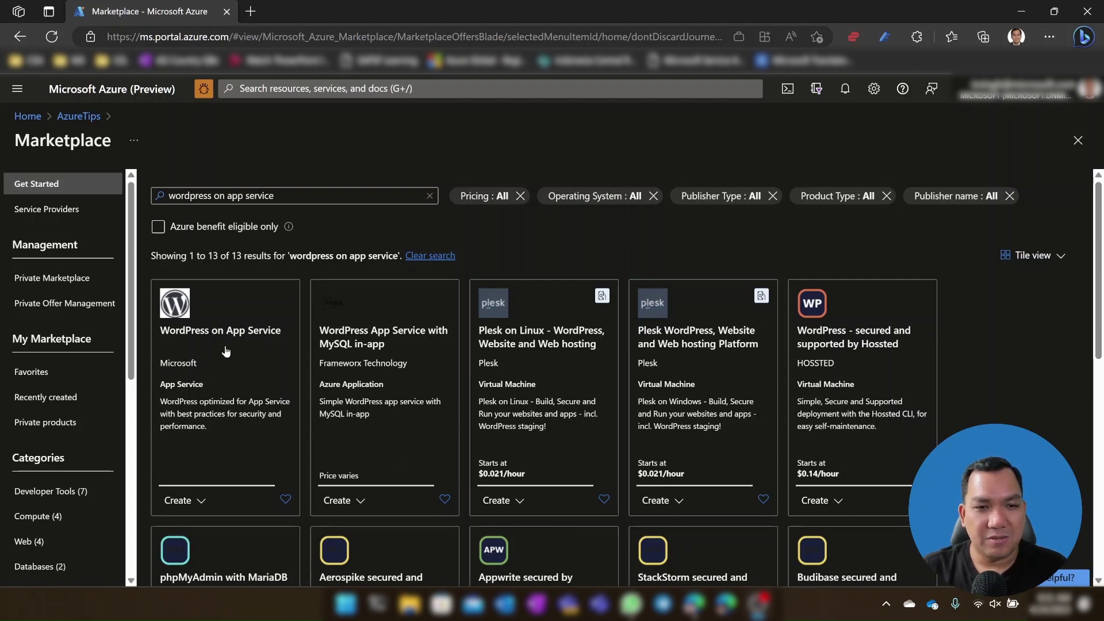
{"action": "left_click", "coordinate": [231, 381]}
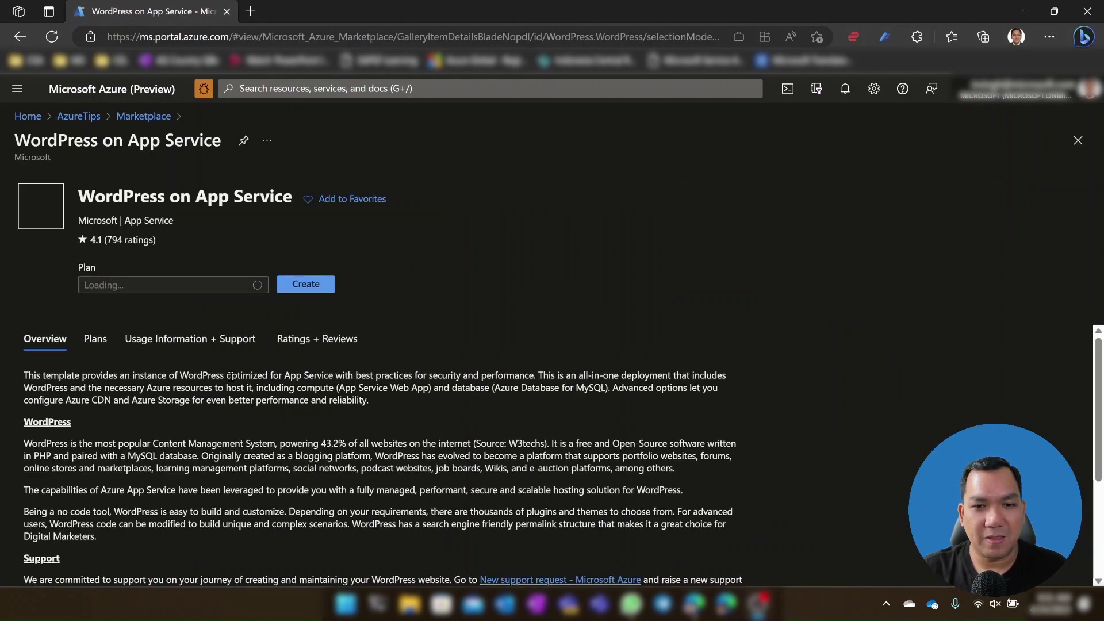
{"action": "left_click", "coordinate": [322, 287]}
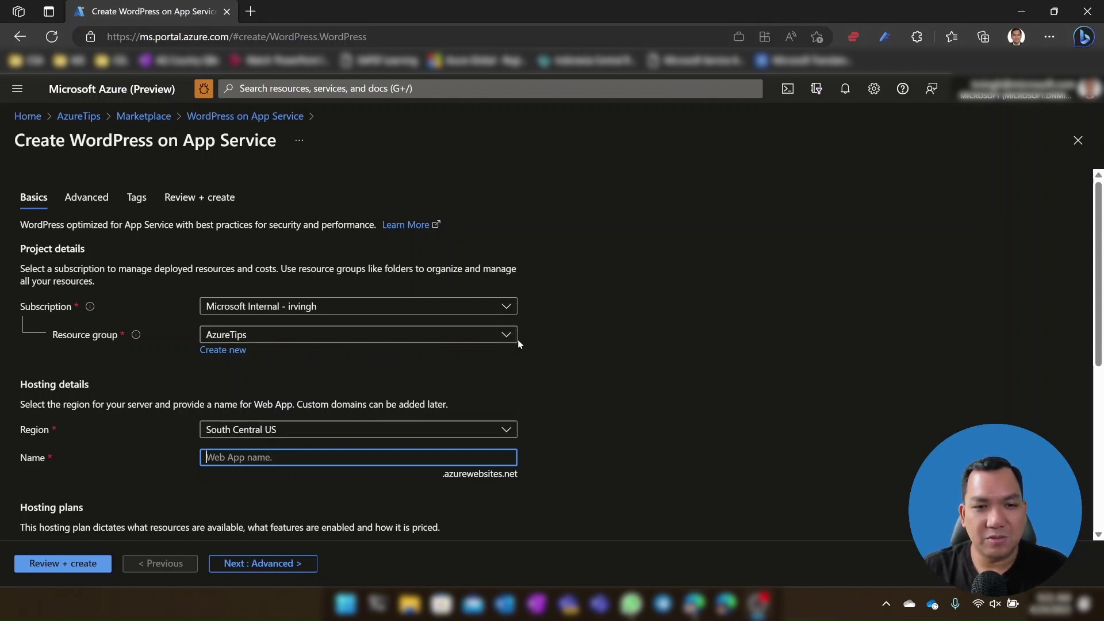
Step: Try the West US, West US 2 and West US 3 regions, then settle on East US
{"action": "left_click", "coordinate": [506, 430]}
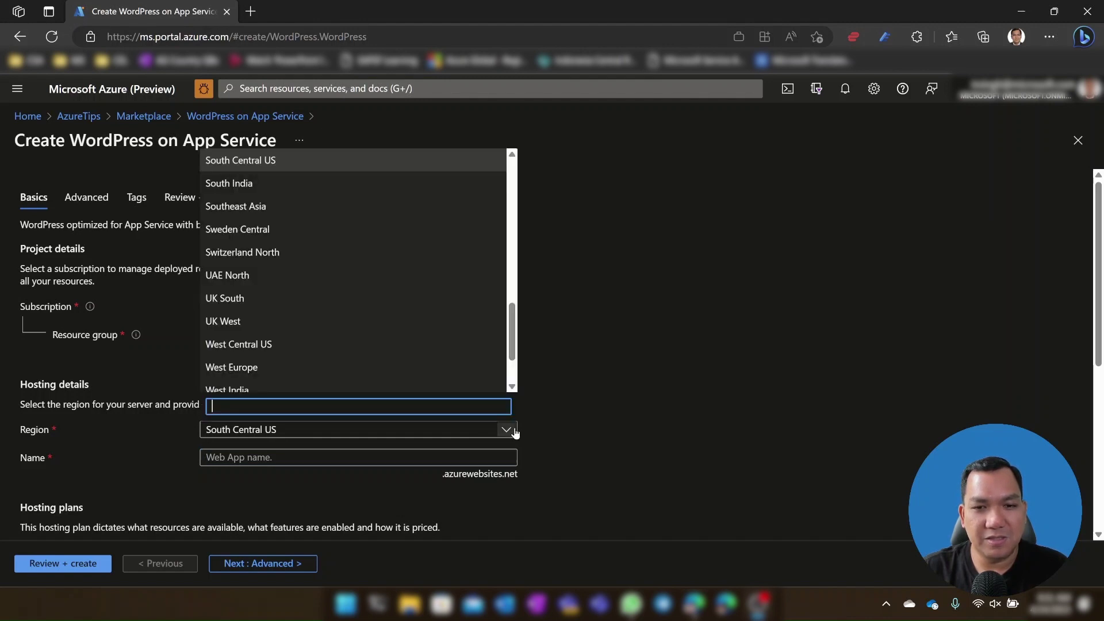
{"action": "left_click_drag", "start_coordinate": [514, 338], "coordinate": [503, 358]}
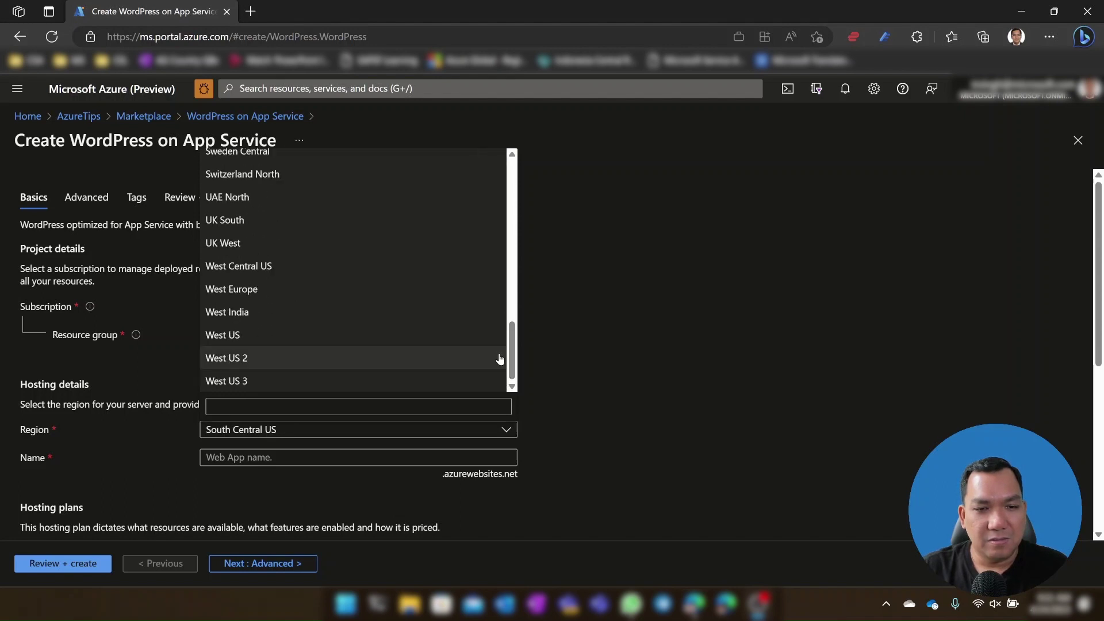
{"action": "left_click", "coordinate": [357, 340]}
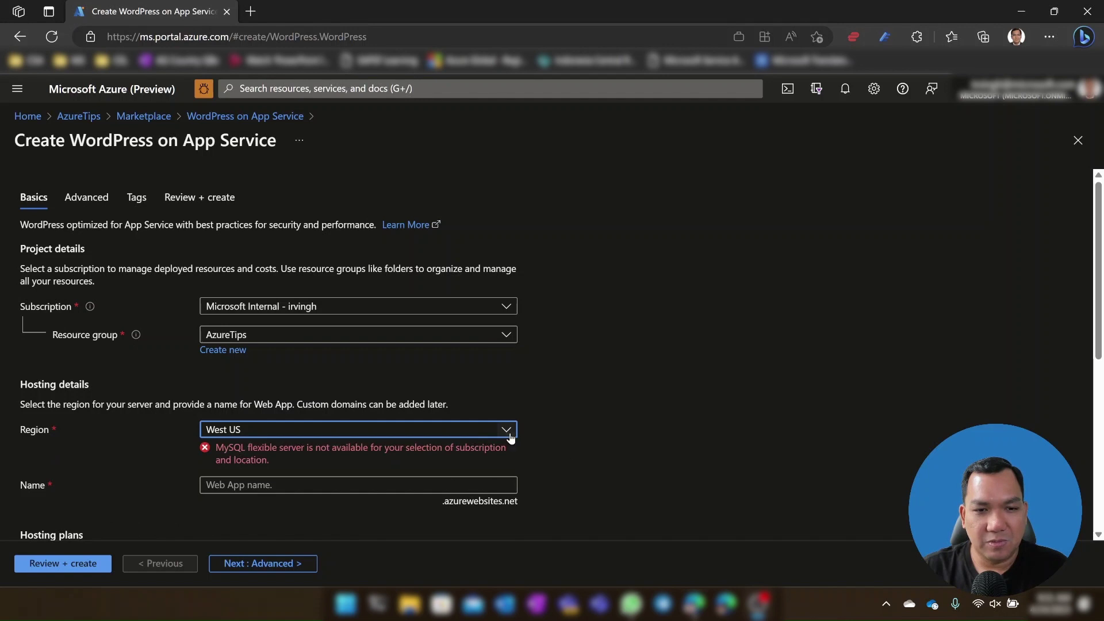
{"action": "left_click", "coordinate": [508, 431]}
{"action": "left_click", "coordinate": [382, 359]}
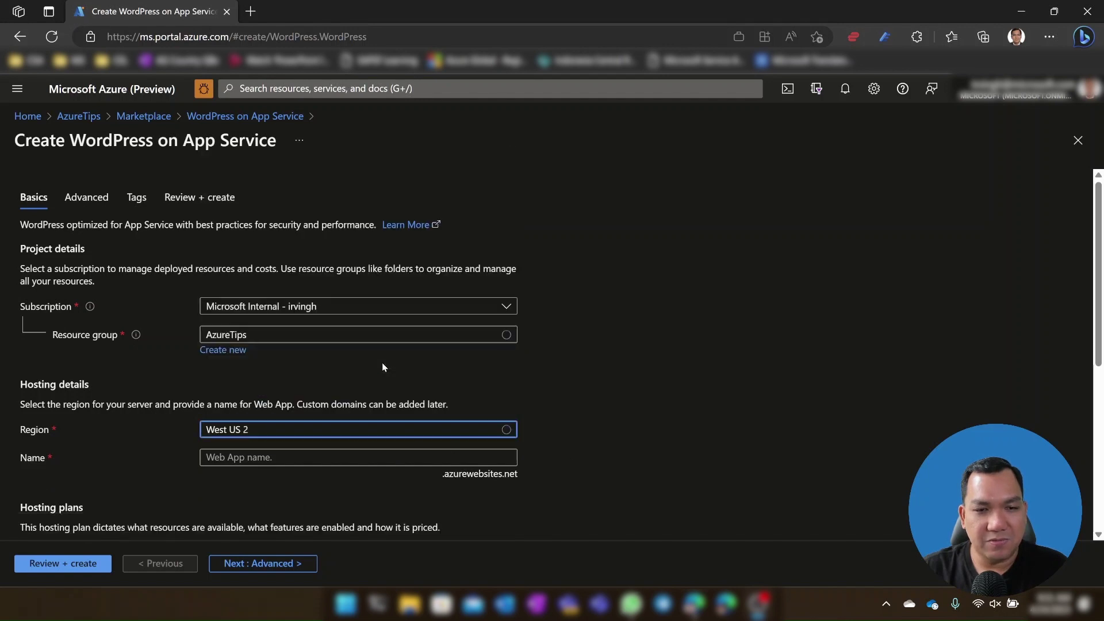
{"action": "left_click", "coordinate": [505, 430]}
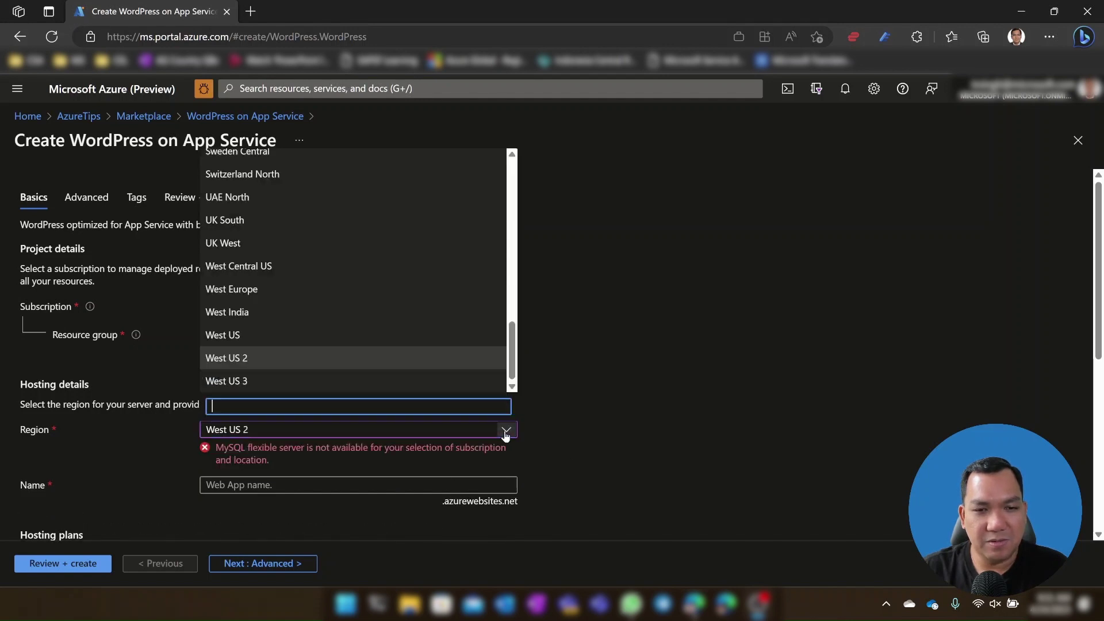
{"action": "left_click", "coordinate": [436, 386]}
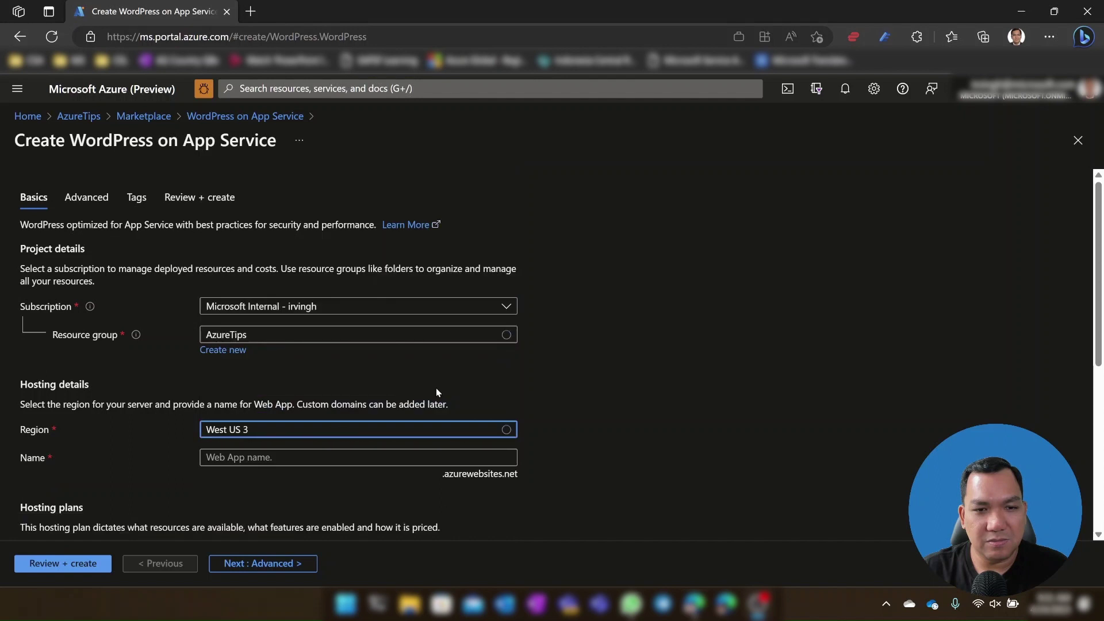
{"action": "left_click", "coordinate": [505, 431]}
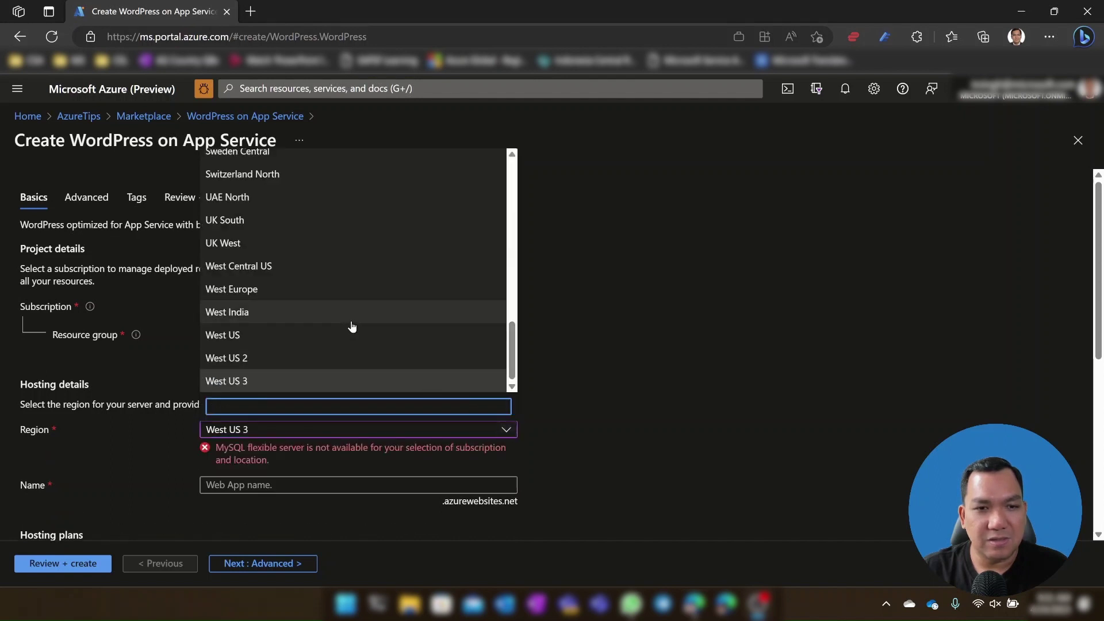
{"action": "scroll", "coordinate": [360, 349], "scroll_direction": "up", "scroll_amount": 2}
{"action": "scroll", "coordinate": [362, 348], "scroll_direction": "up", "scroll_amount": 6}
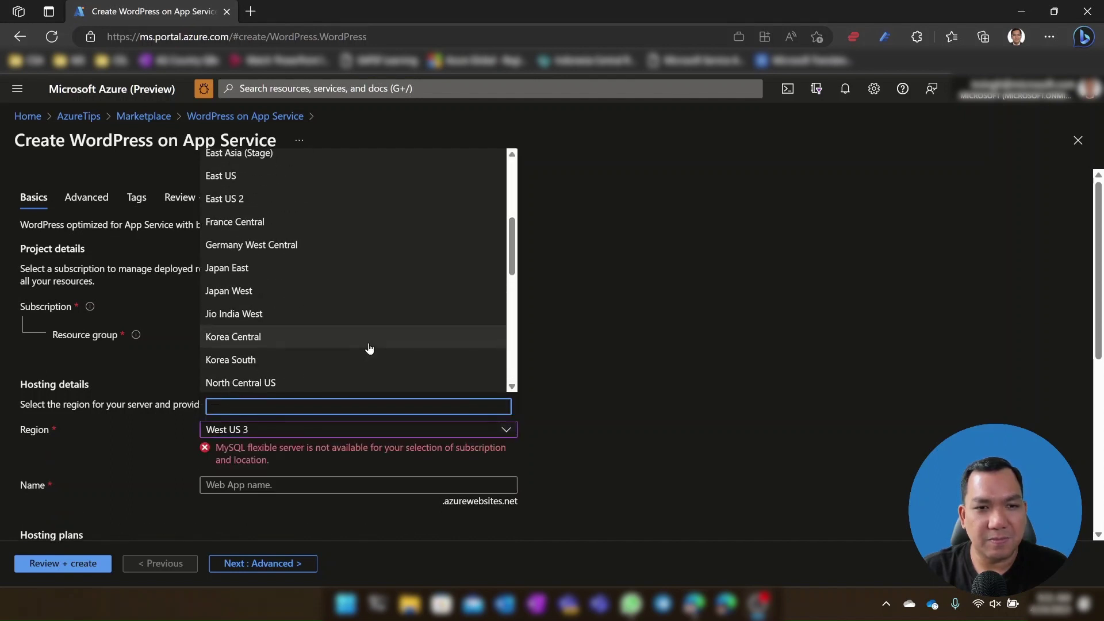
{"action": "left_click", "coordinate": [332, 322]}
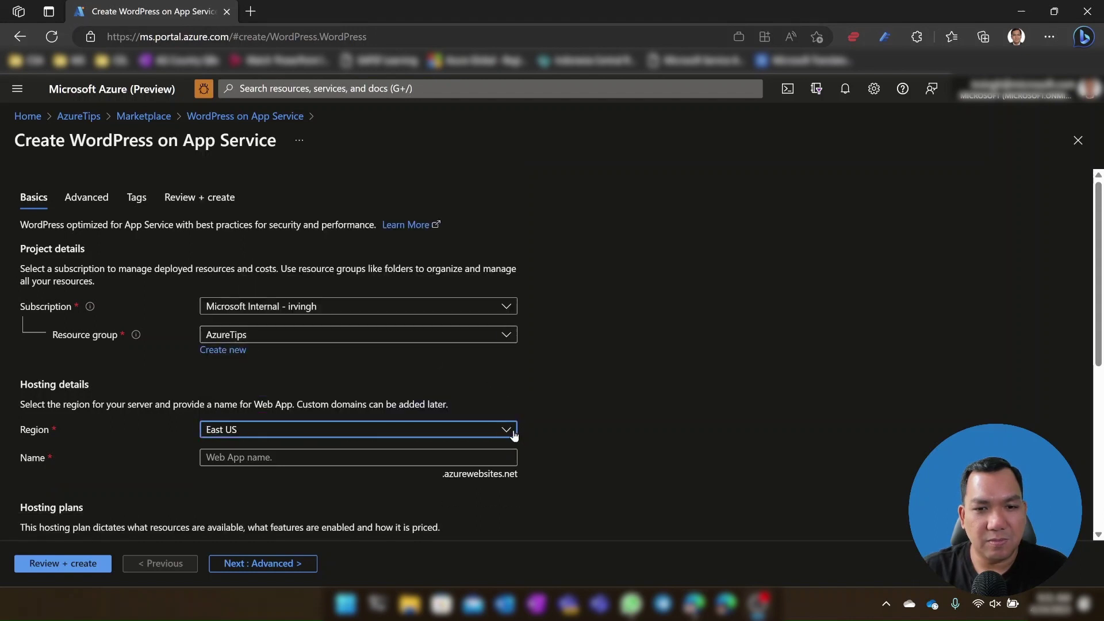
{"action": "left_click", "coordinate": [454, 456]}
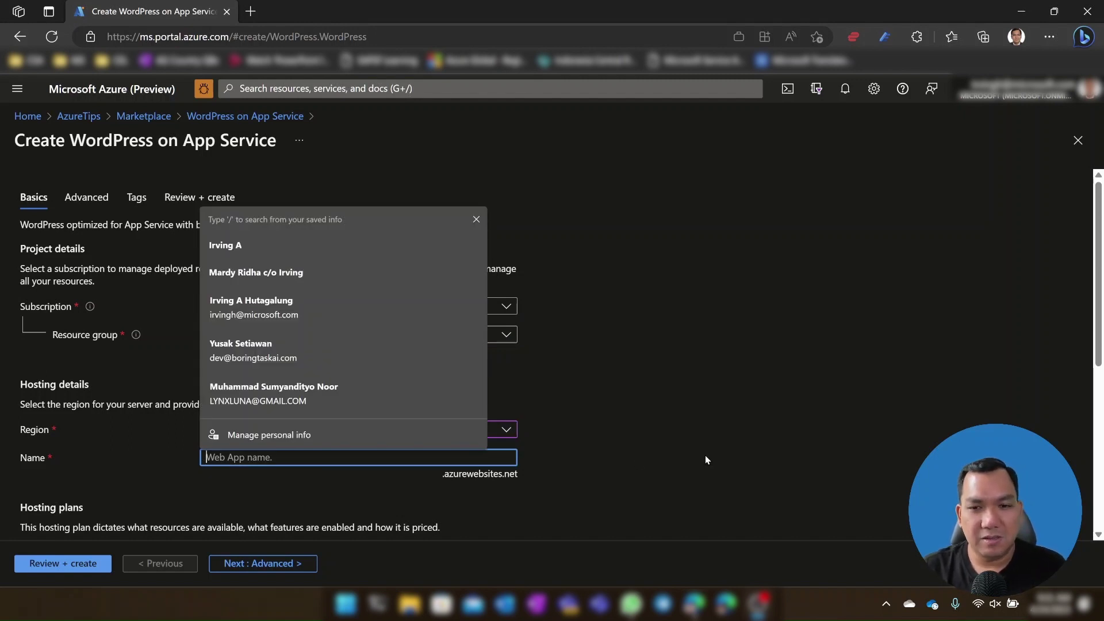
{"action": "left_click", "coordinate": [706, 460]}
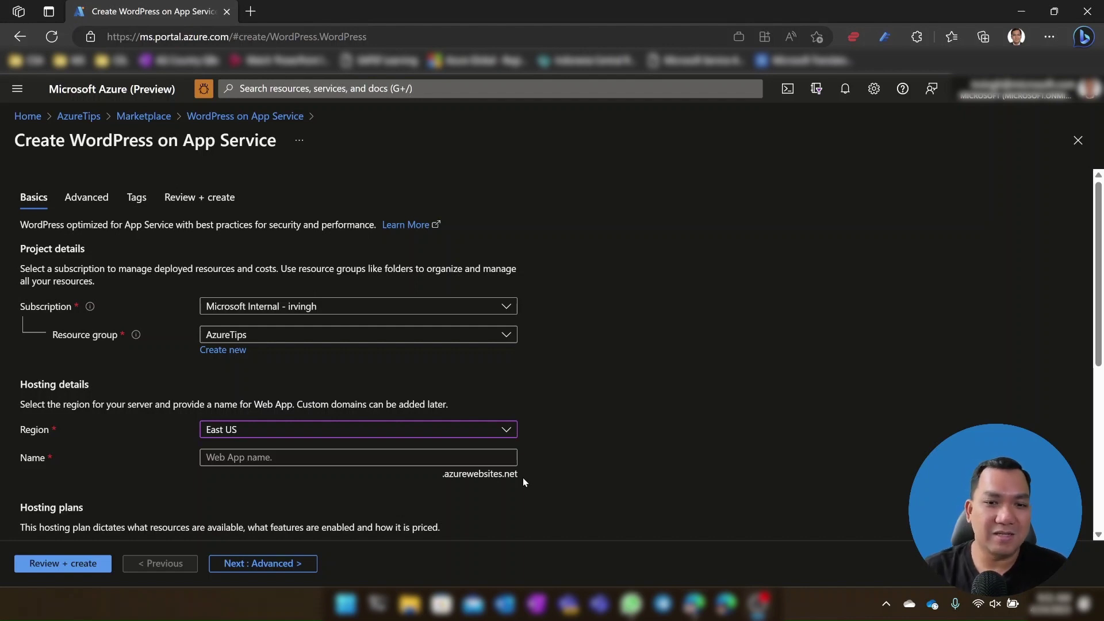
Step: Name the web app 'azuretips' and bring up the Hosting plans choices
{"action": "left_click", "coordinate": [507, 457]}
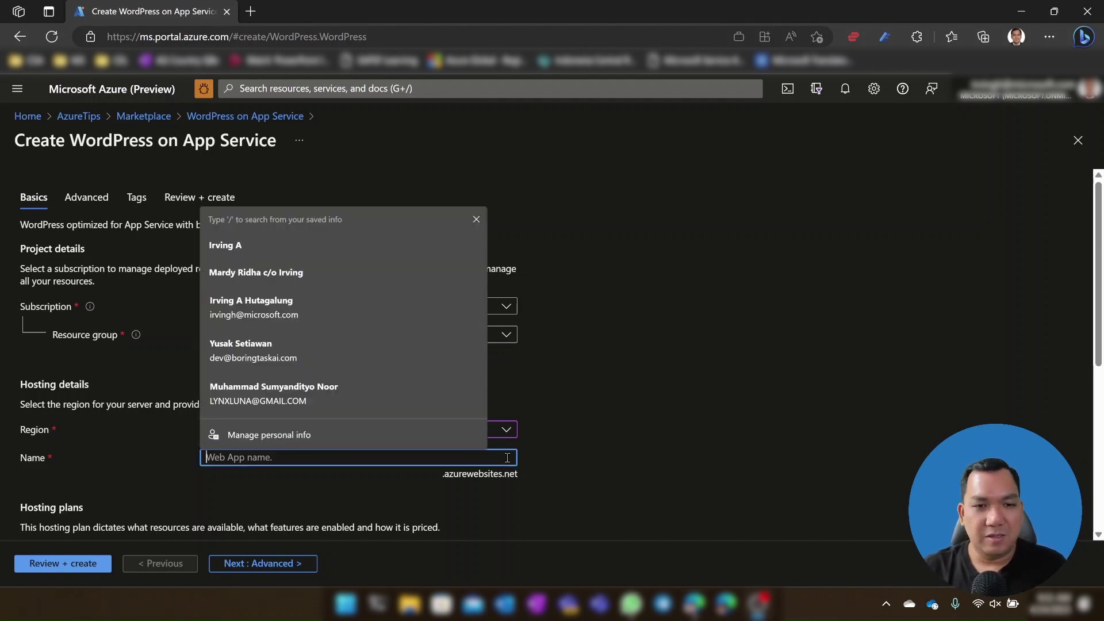
{"action": "type", "text": "azuretips"}
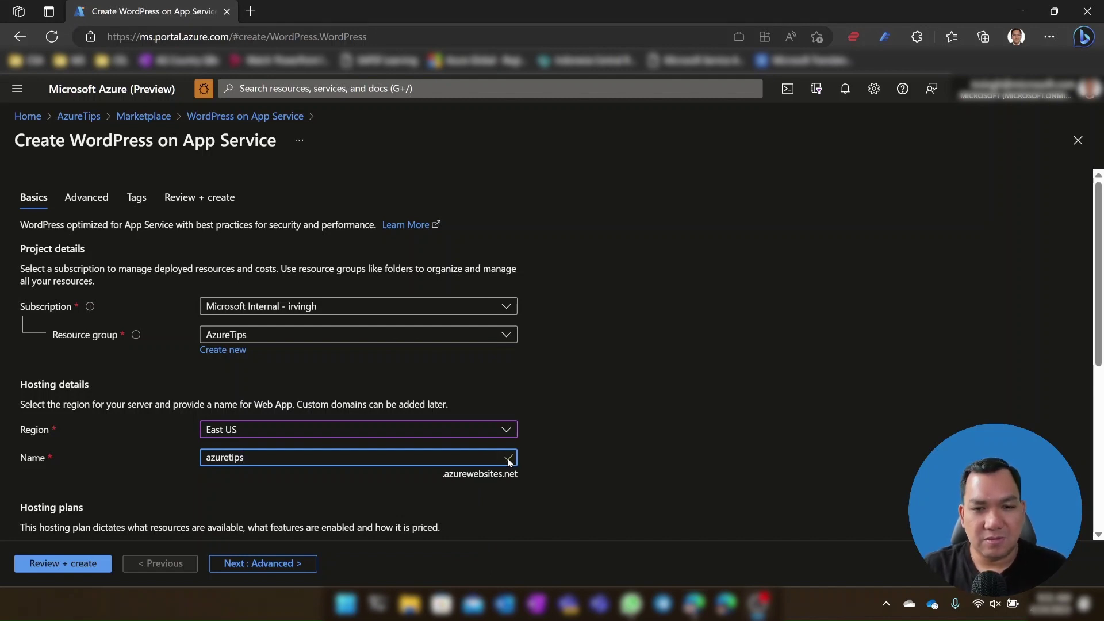
{"action": "left_click", "coordinate": [578, 482]}
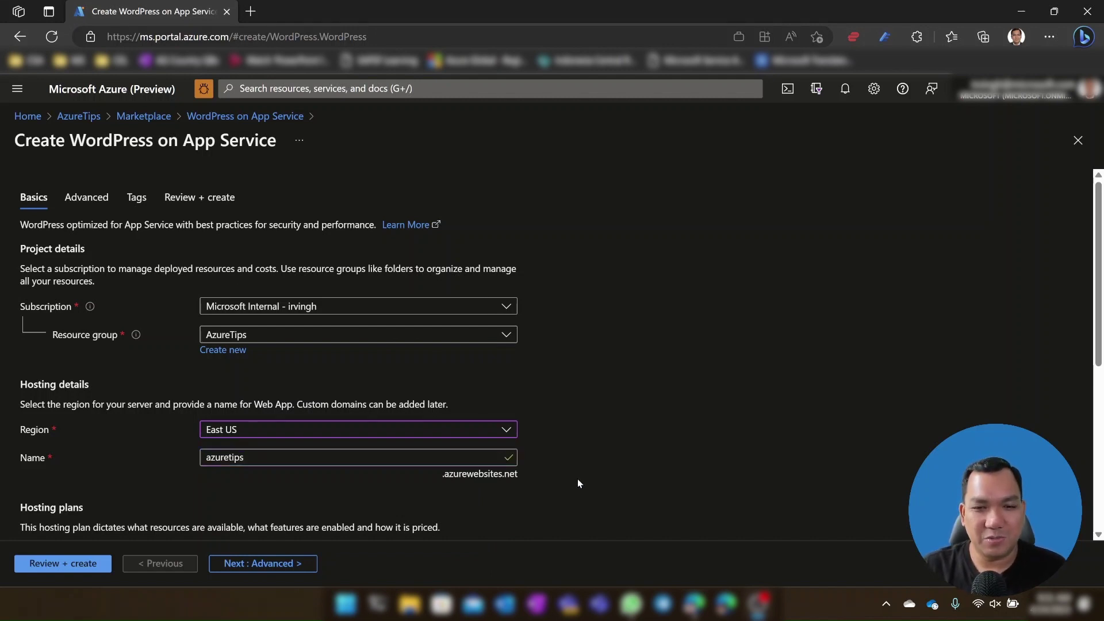
{"action": "scroll", "coordinate": [577, 478], "scroll_direction": "down", "scroll_amount": 4}
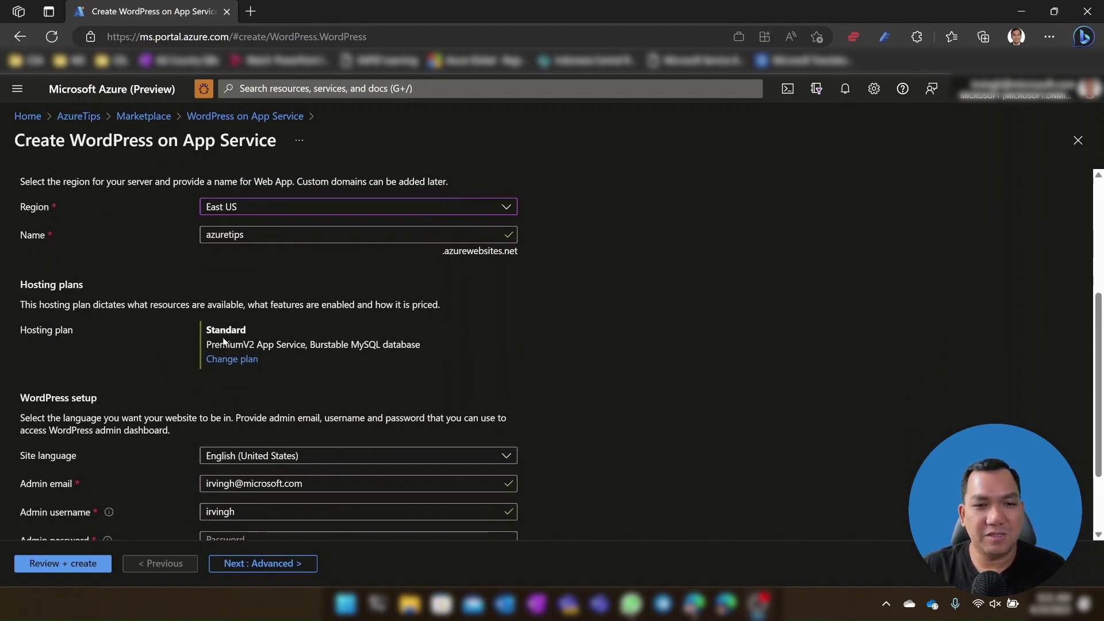
{"action": "left_click", "coordinate": [241, 359]}
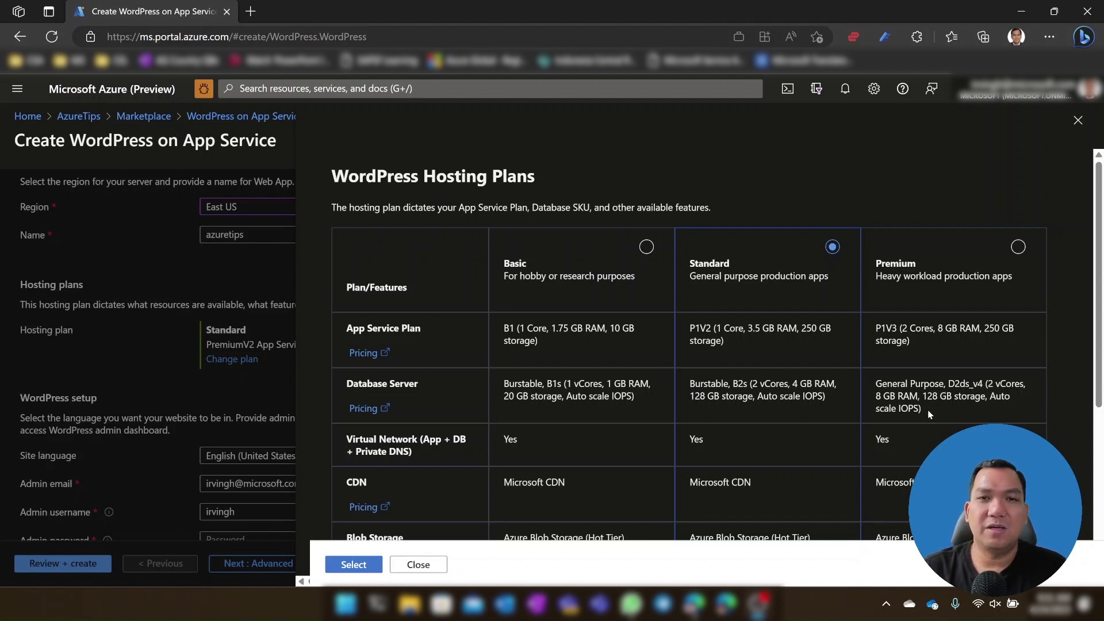
Step: Pick the Basic plan, review the comparison table, and apply it to the form
{"action": "left_click", "coordinate": [646, 247]}
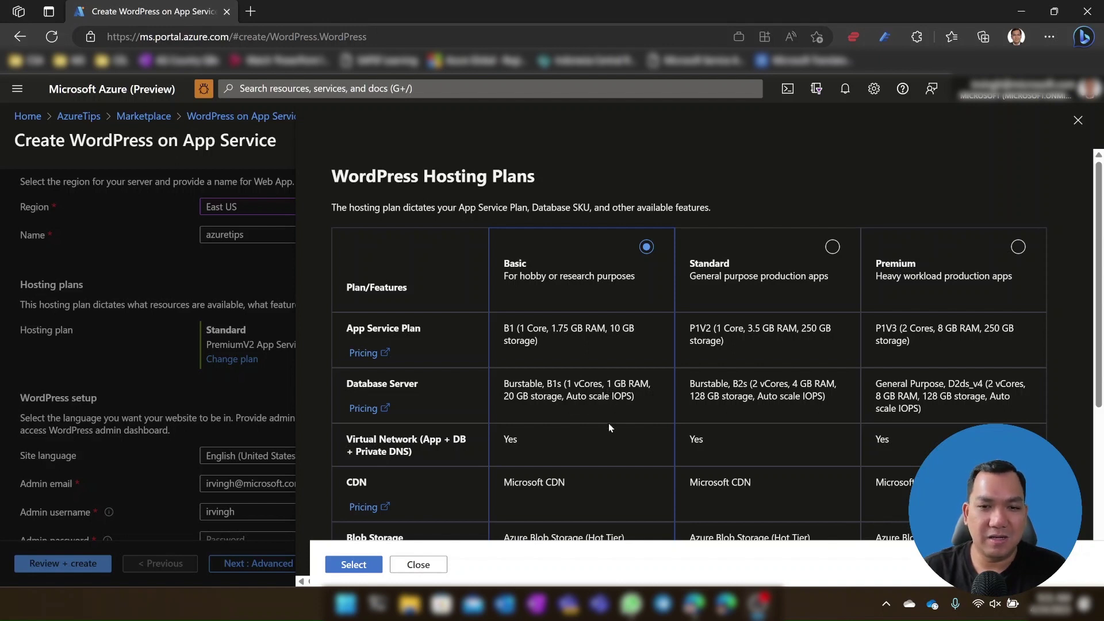
{"action": "scroll", "coordinate": [608, 437], "scroll_direction": "down", "scroll_amount": 3}
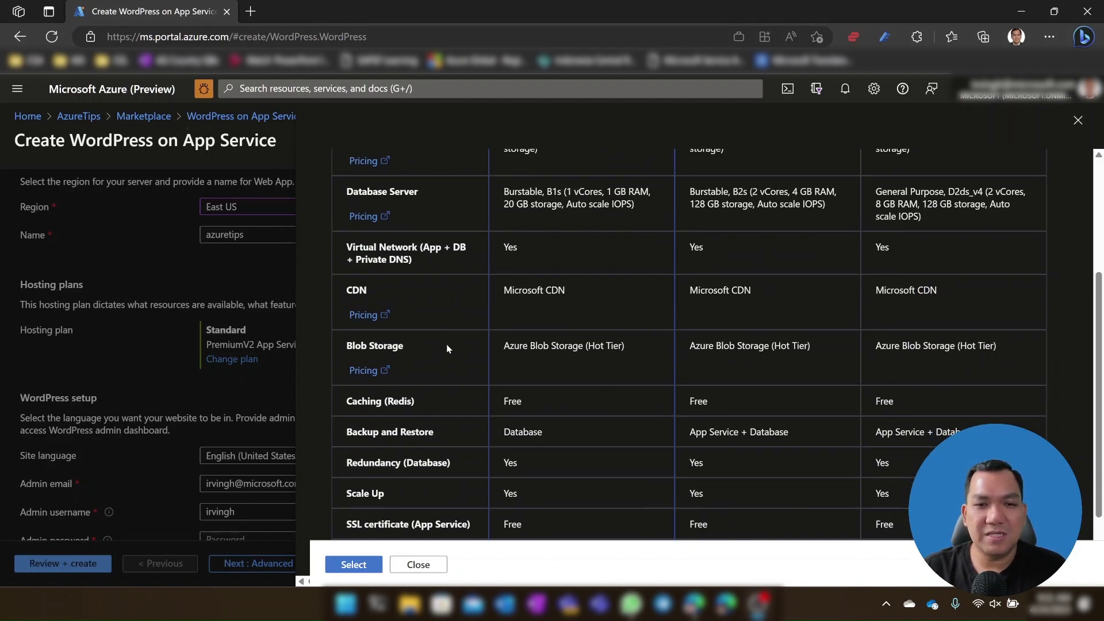
{"action": "scroll", "coordinate": [583, 455], "scroll_direction": "down", "scroll_amount": 1}
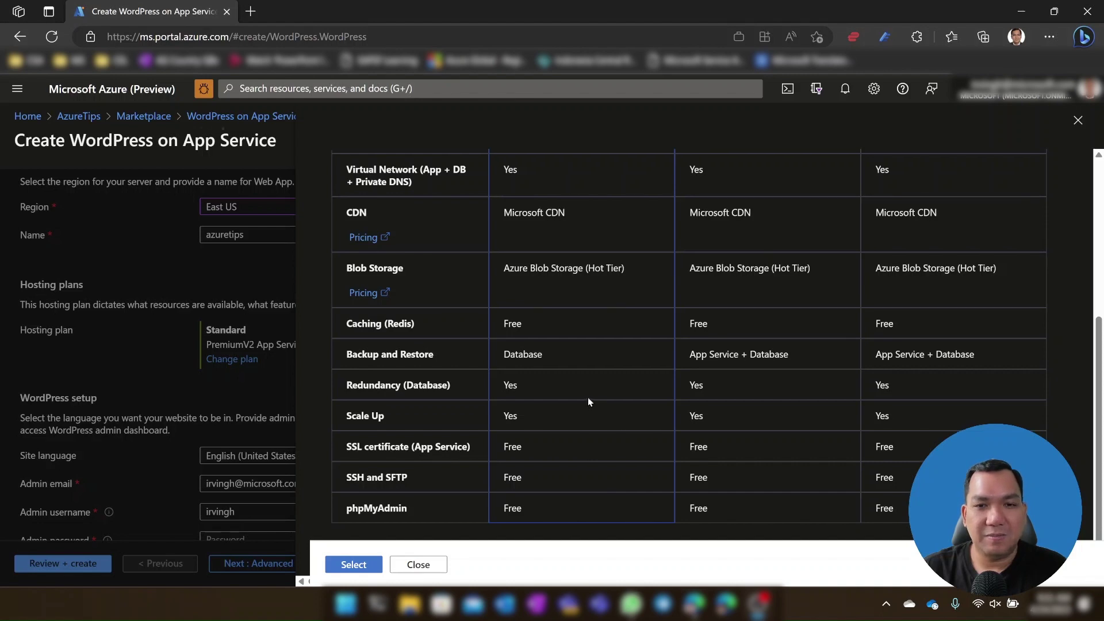
{"action": "scroll", "coordinate": [587, 398], "scroll_direction": "up", "scroll_amount": 4}
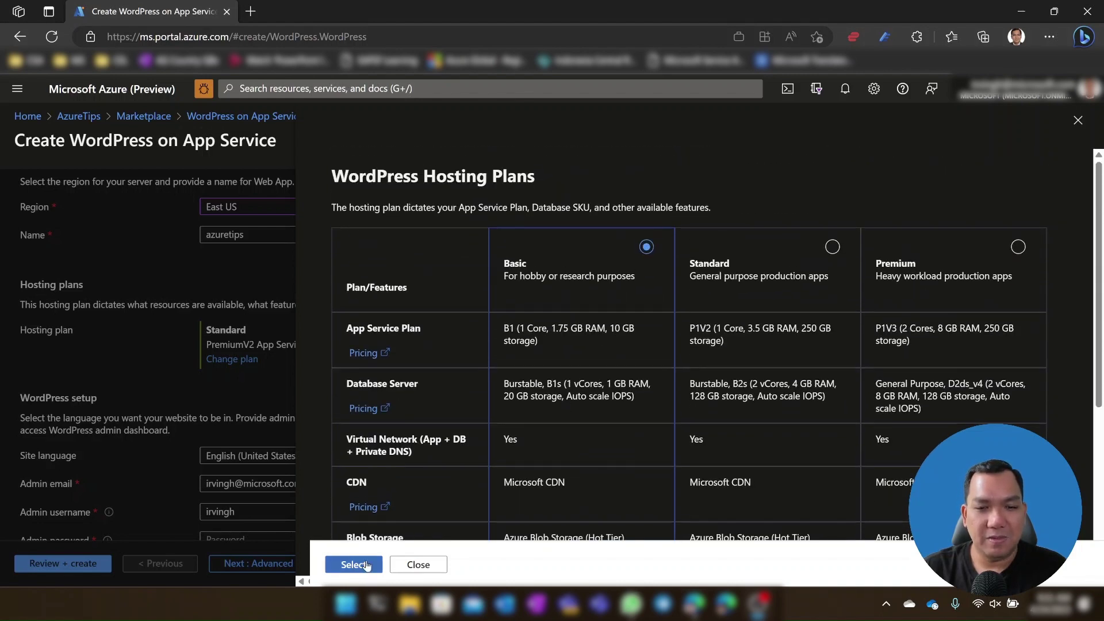
{"action": "left_click", "coordinate": [366, 565]}
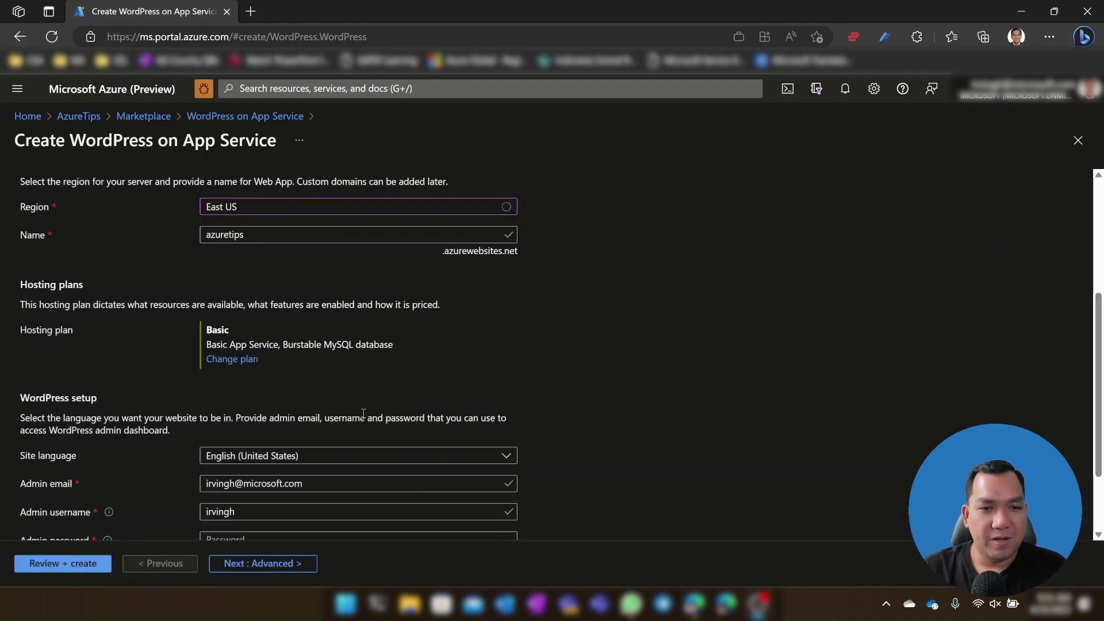
Step: Enter the WordPress admin password and confirm it
{"action": "scroll", "coordinate": [605, 410], "scroll_direction": "down", "scroll_amount": 2}
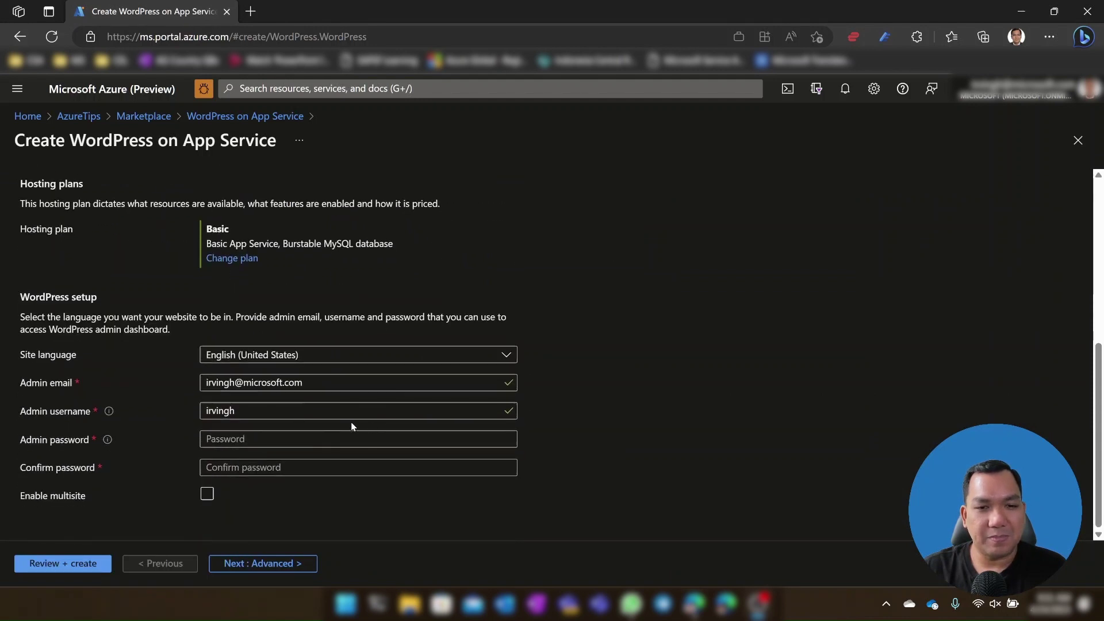
{"action": "double_click", "coordinate": [266, 413]}
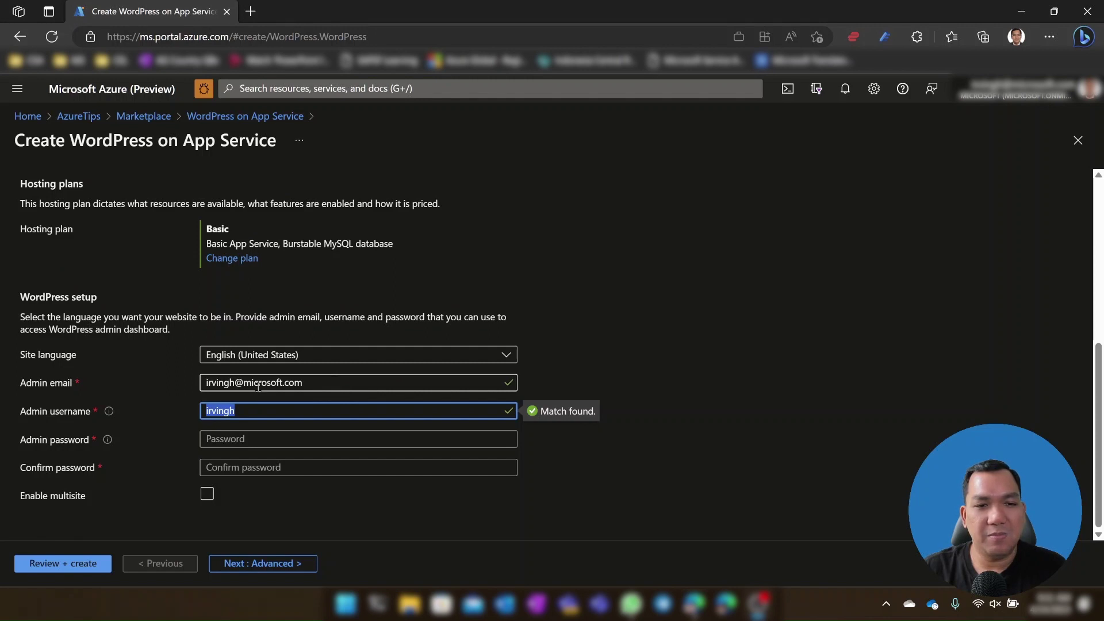
{"action": "left_click", "coordinate": [276, 438]}
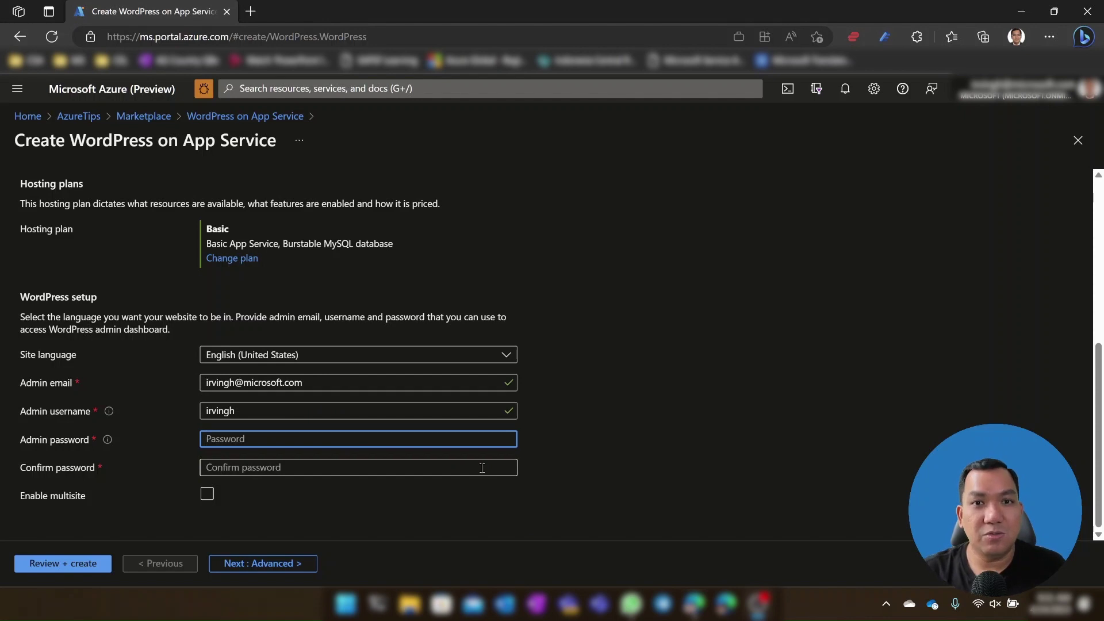
{"action": "type", "text": "•••••••••••"}
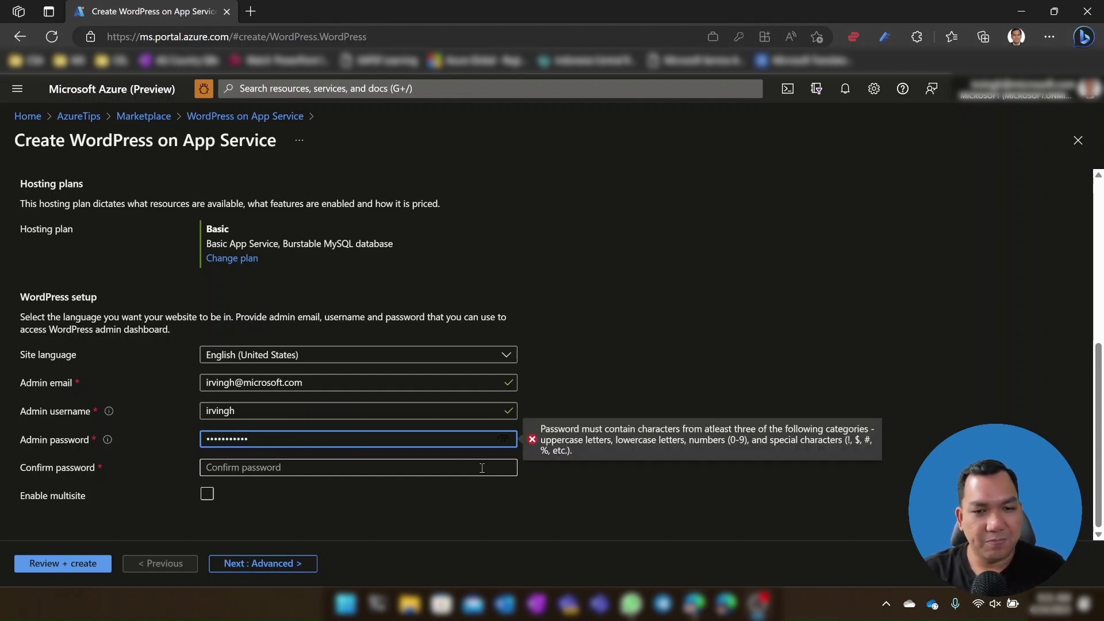
{"action": "type", "text": "••"}
{"action": "left_click", "coordinate": [482, 468]}
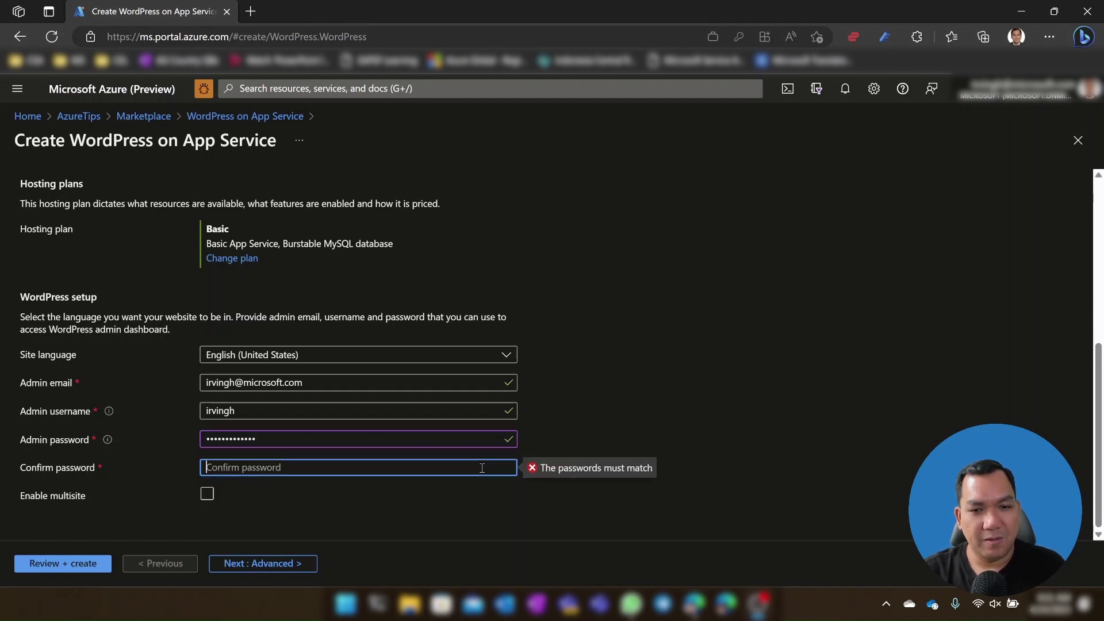
{"action": "type", "text": "•••••••"}
{"action": "type", "text": "***"}
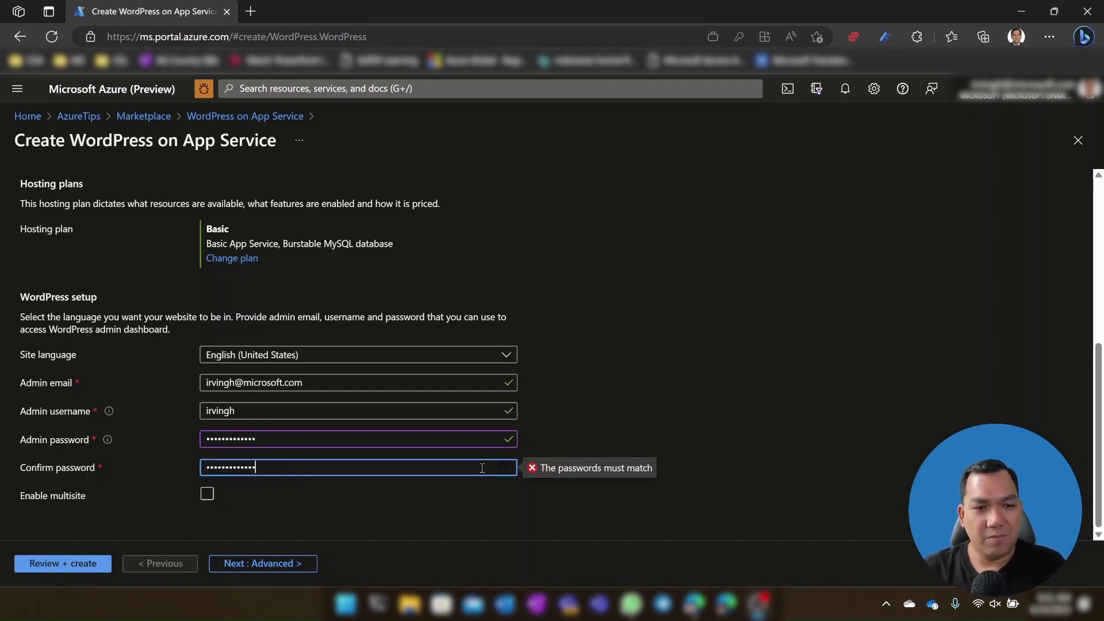
{"action": "left_click", "coordinate": [592, 428]}
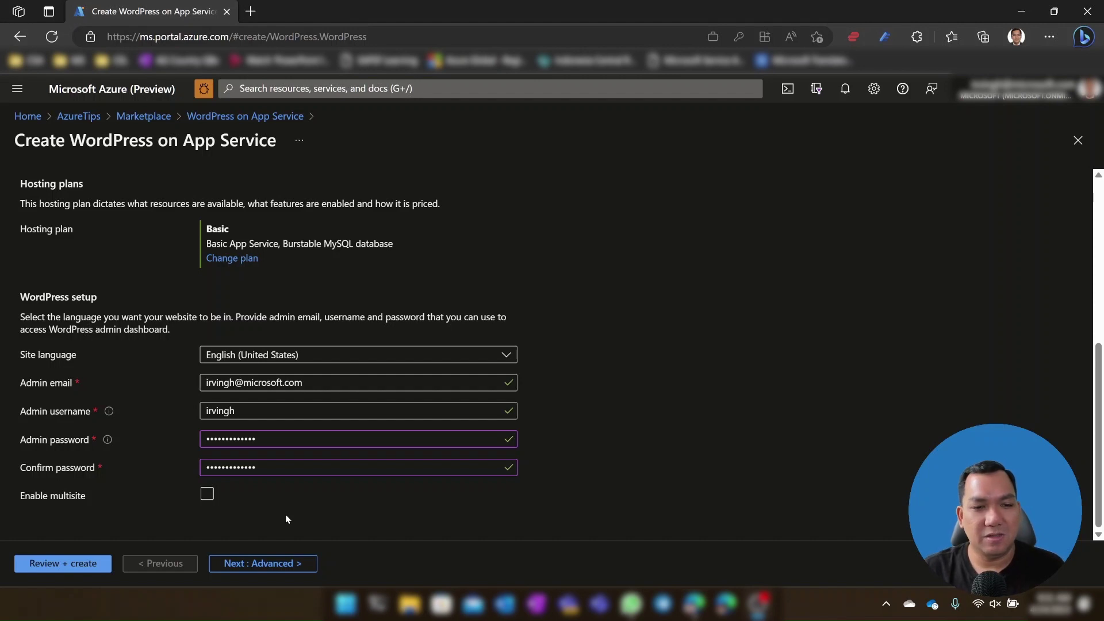
Step: Leave multisite disabled and continue to the Advanced settings
{"action": "left_click", "coordinate": [222, 495]}
{"action": "left_click", "coordinate": [224, 499]}
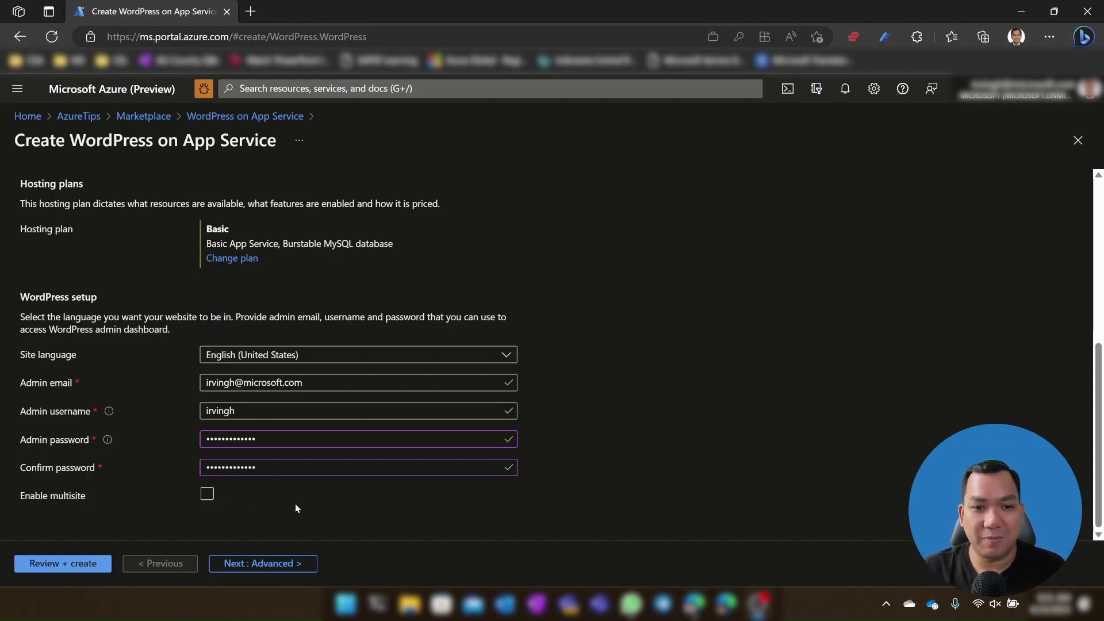
{"action": "left_click", "coordinate": [292, 569]}
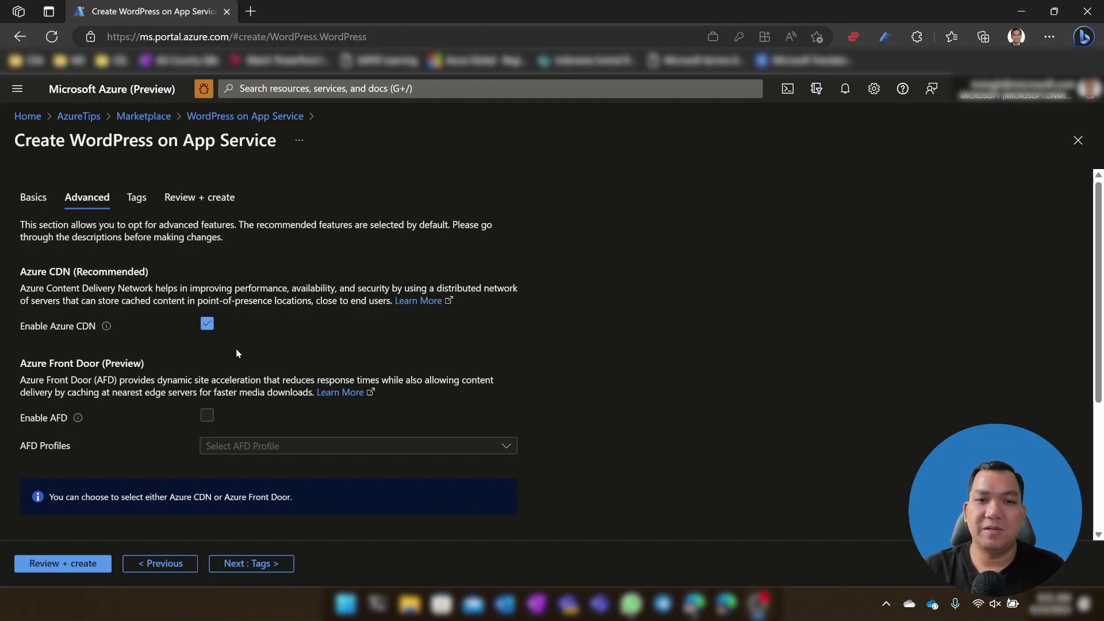
Step: Review the Advanced tab options and uncheck Enable Azure CDN
{"action": "scroll", "coordinate": [265, 366], "scroll_direction": "down", "scroll_amount": 2}
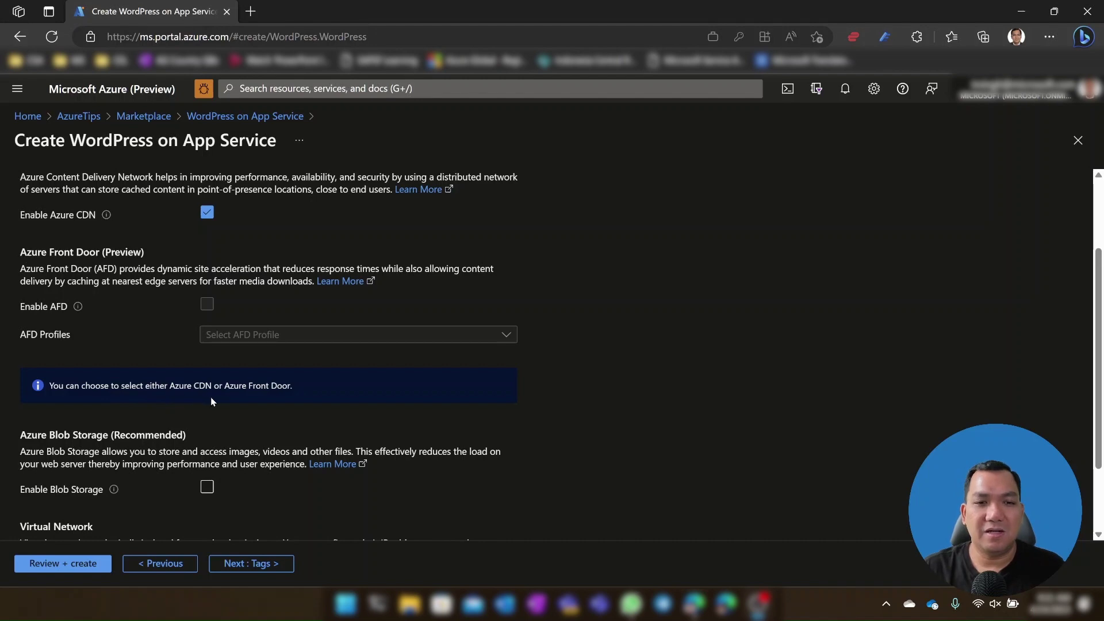
{"action": "scroll", "coordinate": [343, 402], "scroll_direction": "up", "scroll_amount": 2}
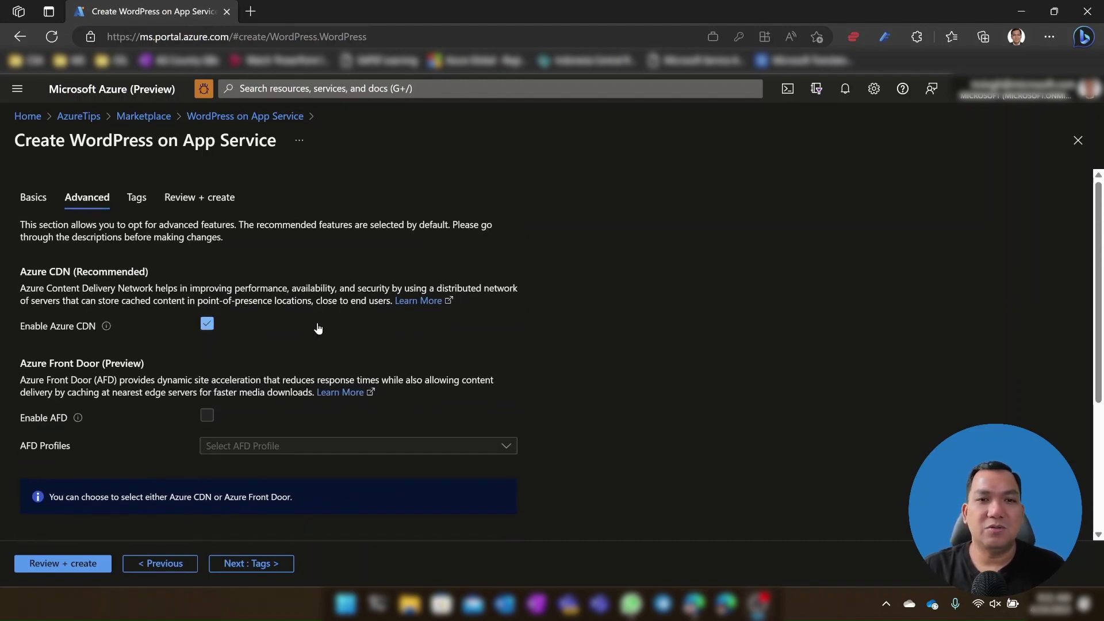
{"action": "left_click", "coordinate": [207, 325]}
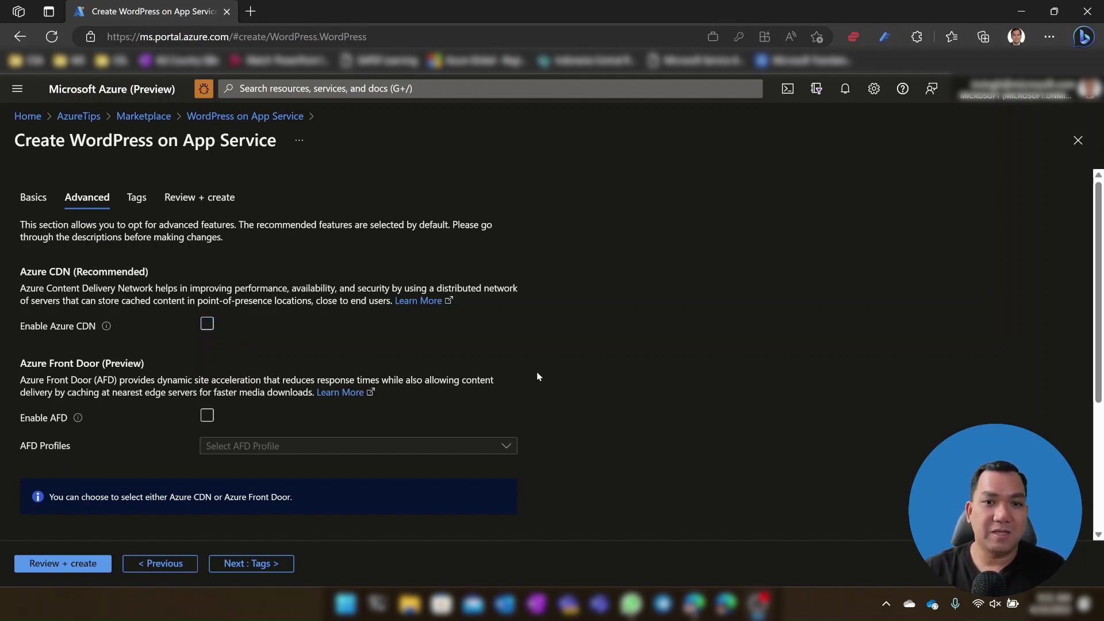
{"action": "scroll", "coordinate": [537, 372], "scroll_direction": "down", "scroll_amount": 3}
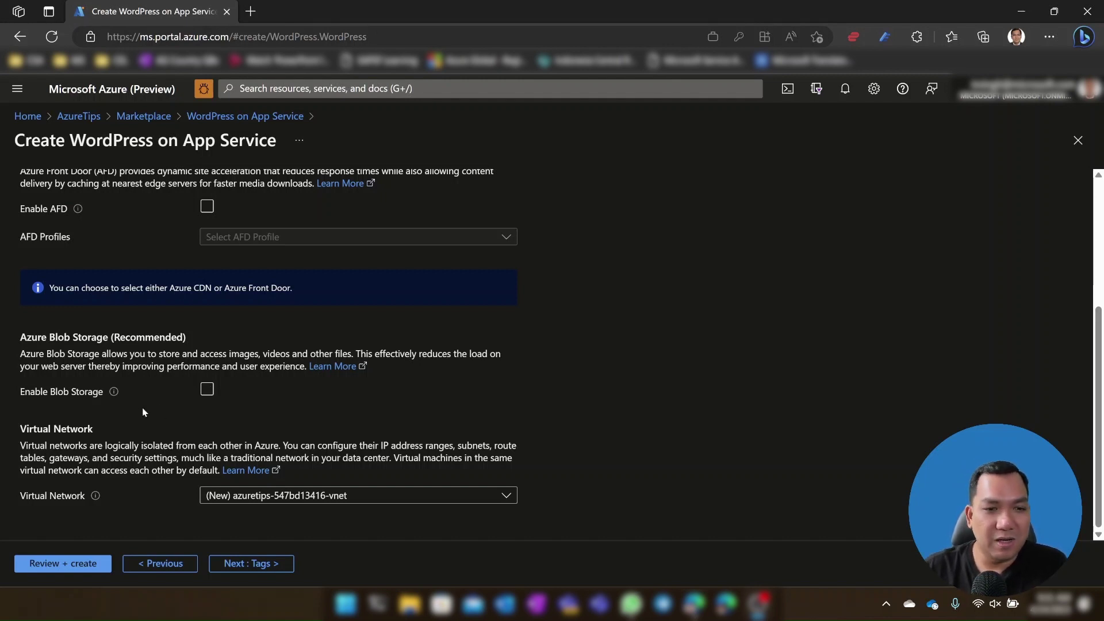
{"action": "mouse_move", "coordinate": [114, 394]}
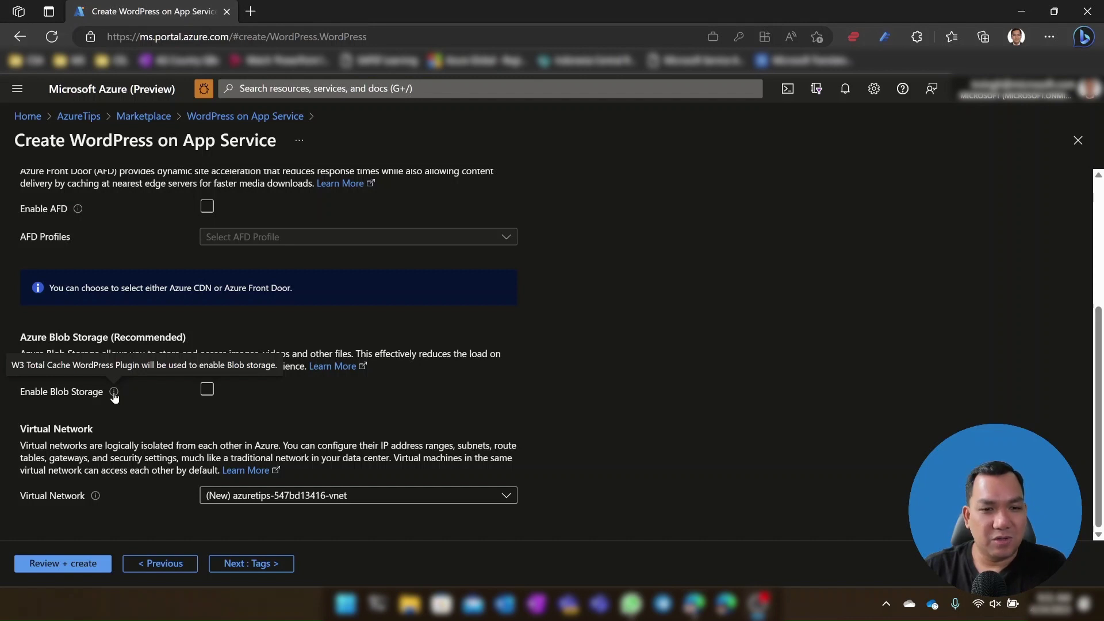
{"action": "scroll", "coordinate": [207, 345], "scroll_direction": "up", "scroll_amount": 2}
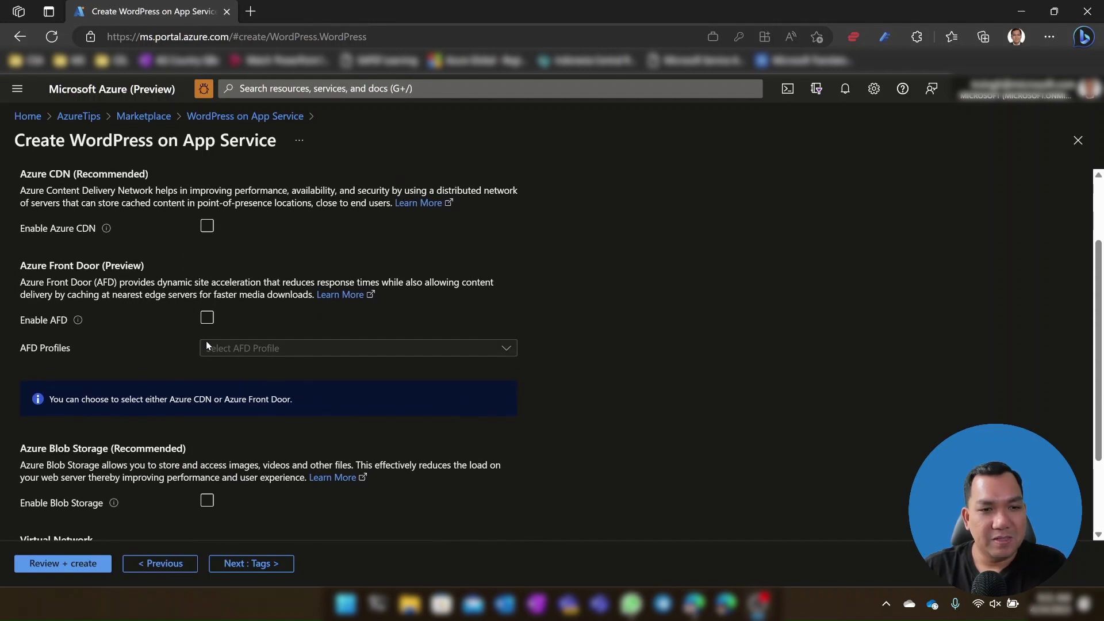
{"action": "mouse_move", "coordinate": [78, 327]}
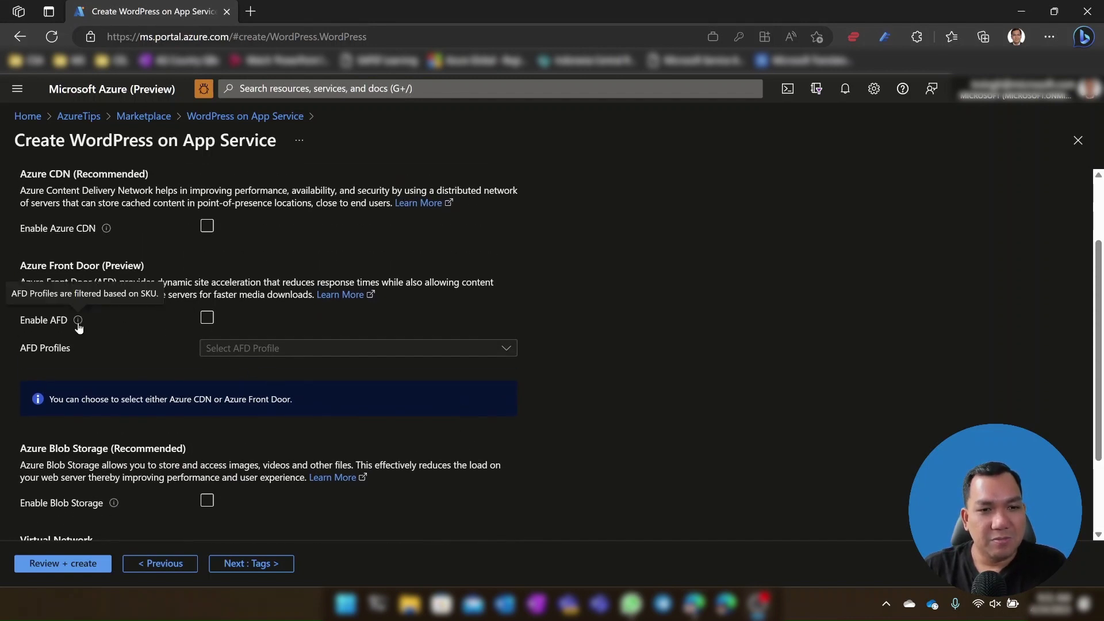
{"action": "mouse_move", "coordinate": [107, 233]}
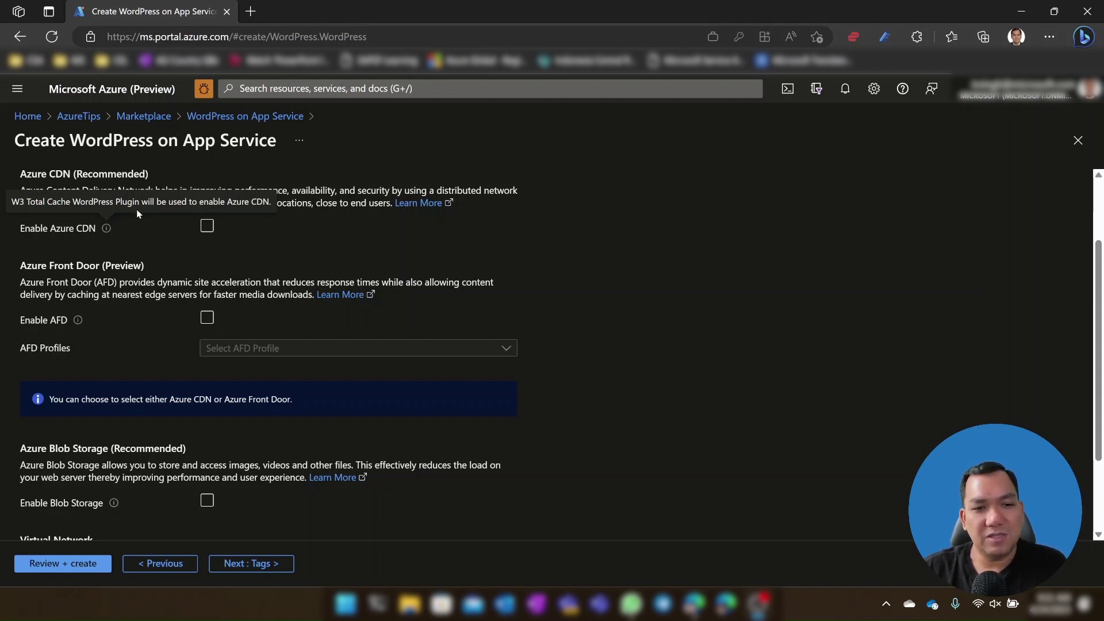
{"action": "scroll", "coordinate": [130, 392], "scroll_direction": "down", "scroll_amount": 2}
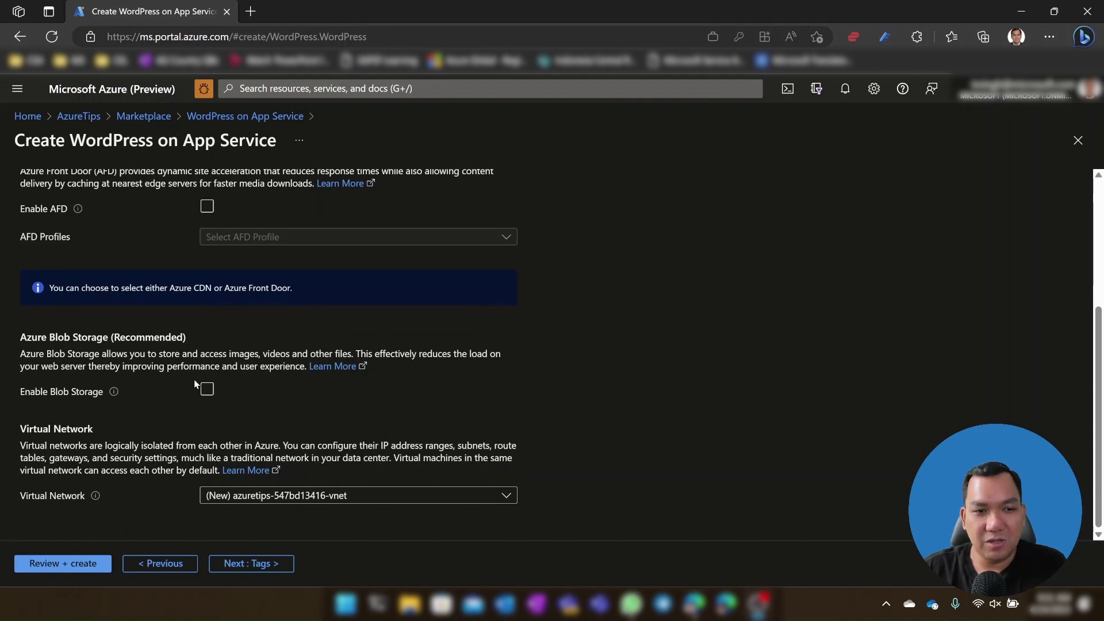
{"action": "left_click", "coordinate": [208, 389]}
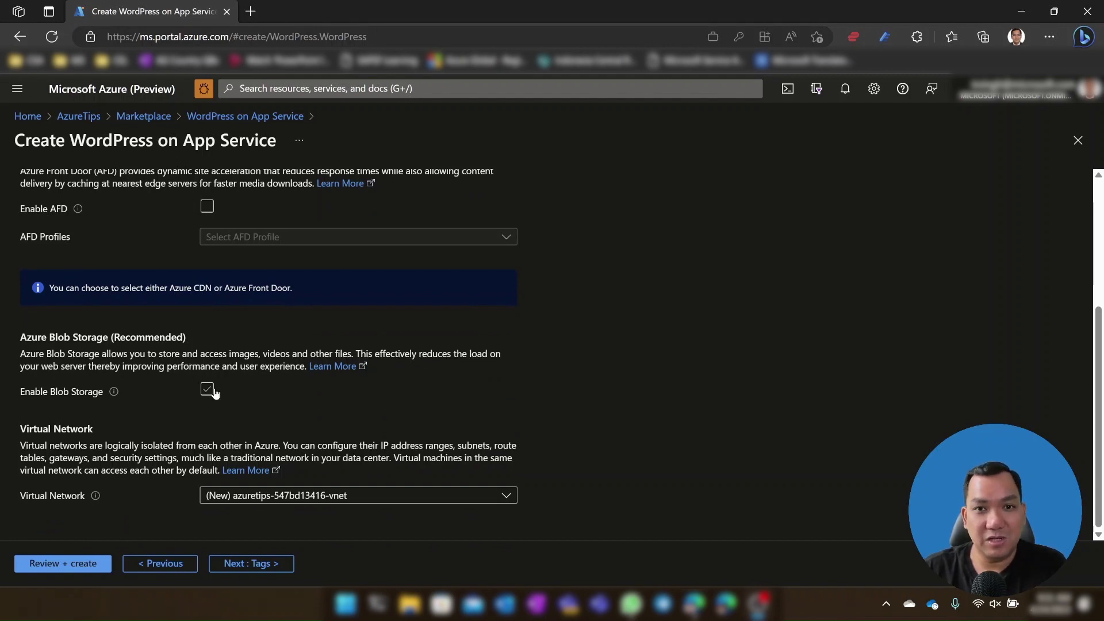
{"action": "left_click", "coordinate": [208, 390]}
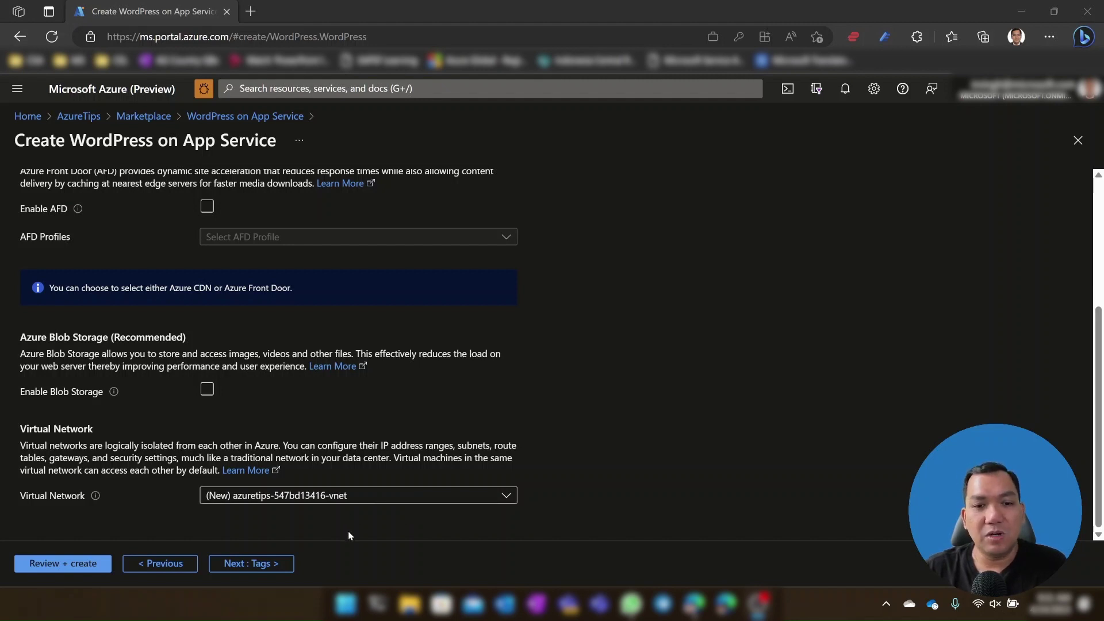
{"action": "left_click", "coordinate": [368, 497]}
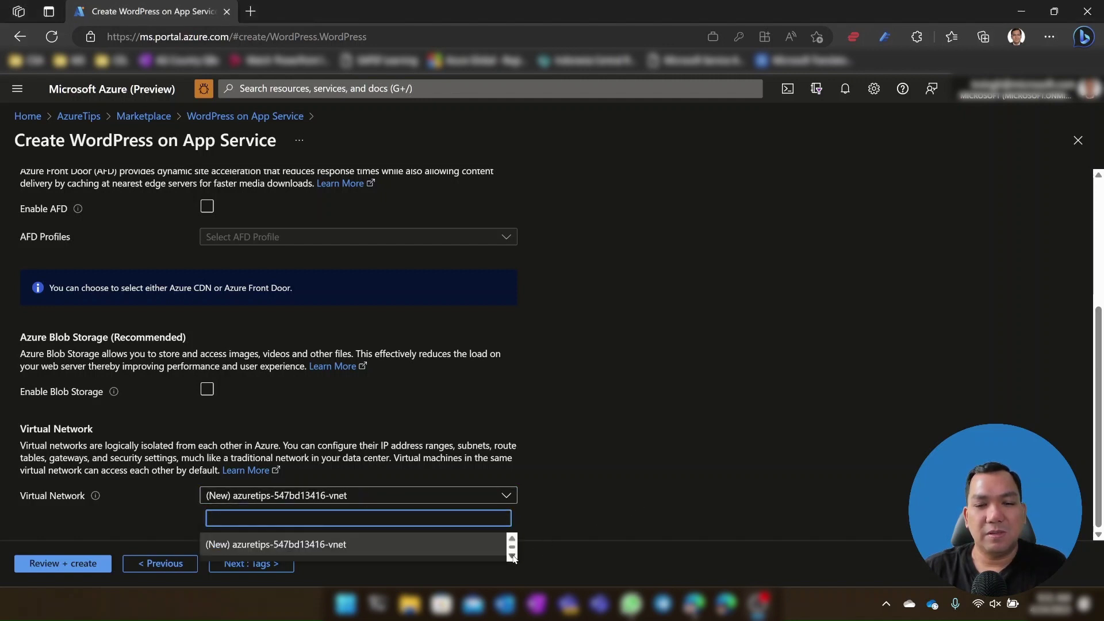
{"action": "left_click", "coordinate": [566, 508]}
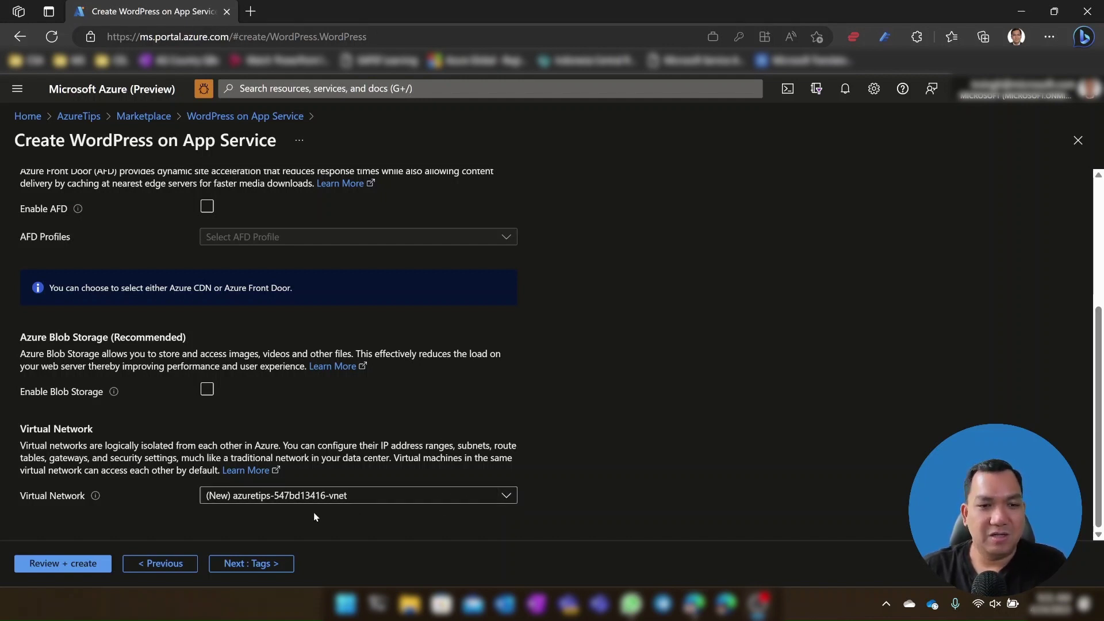
Step: Open Review + create and scroll through the plan, WordPress, MySQL 5.7 and networking summary
{"action": "left_click", "coordinate": [89, 566]}
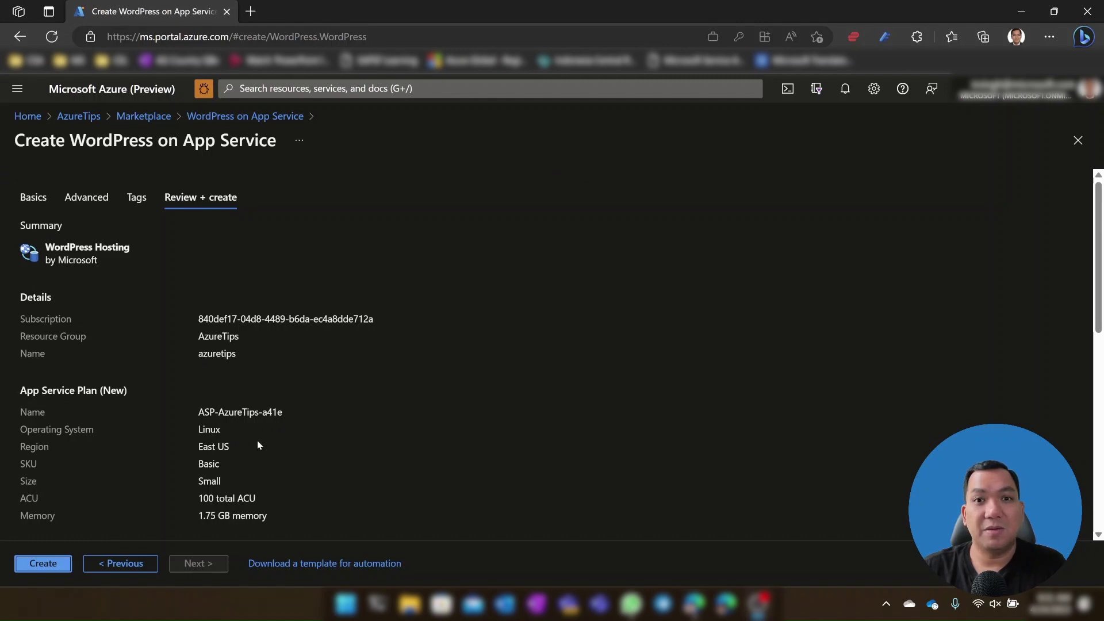
{"action": "scroll", "coordinate": [256, 385], "scroll_direction": "down", "scroll_amount": 1}
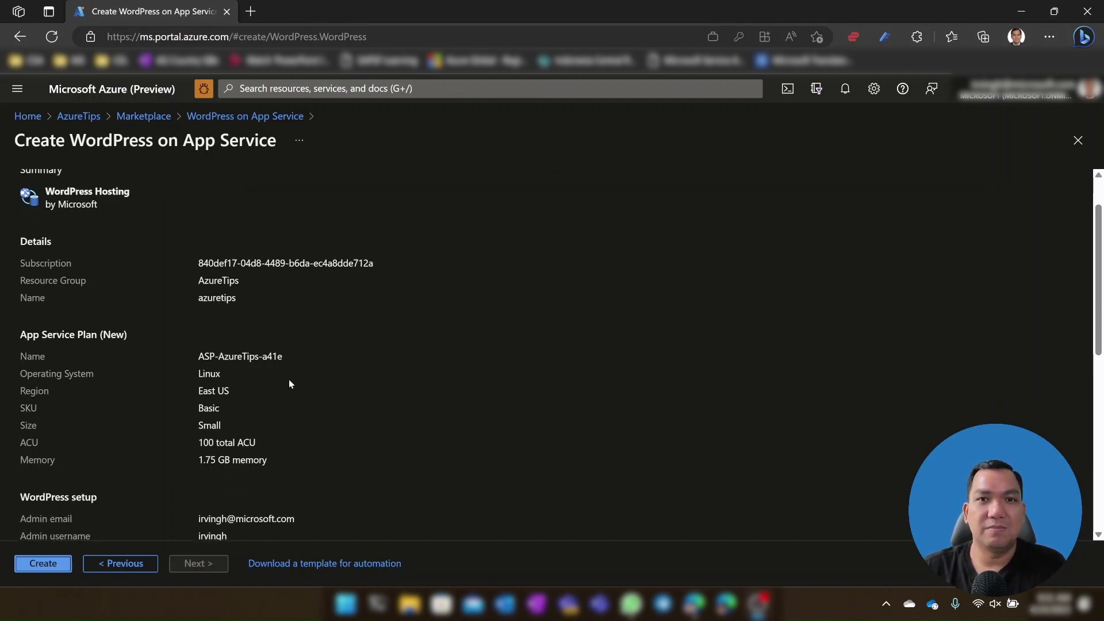
{"action": "scroll", "coordinate": [299, 421], "scroll_direction": "down", "scroll_amount": 4}
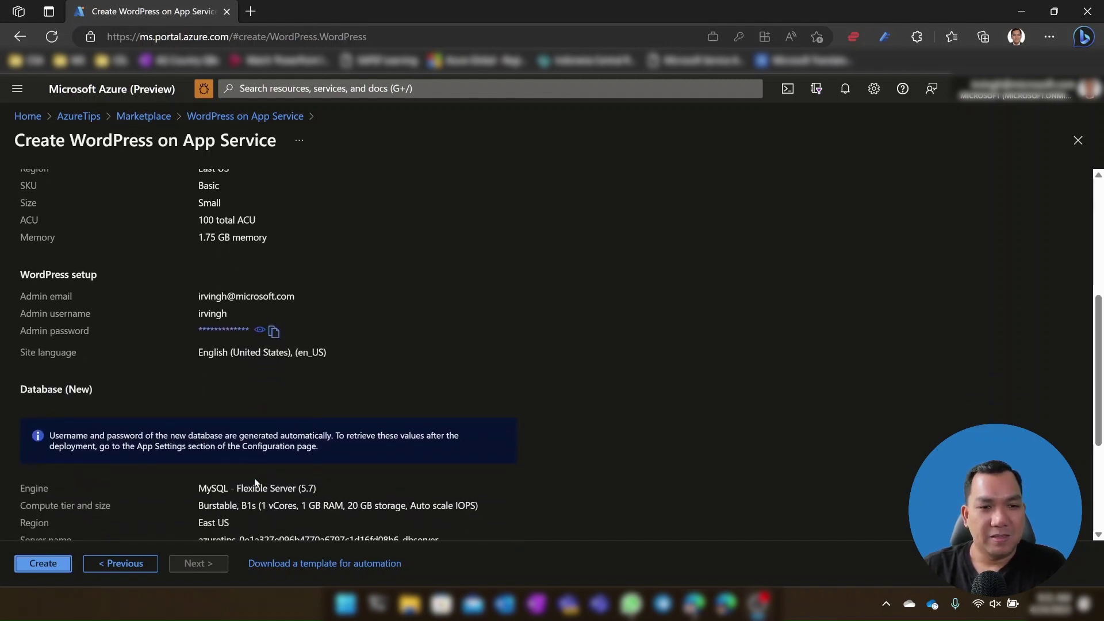
{"action": "scroll", "coordinate": [299, 423], "scroll_direction": "down", "scroll_amount": 2}
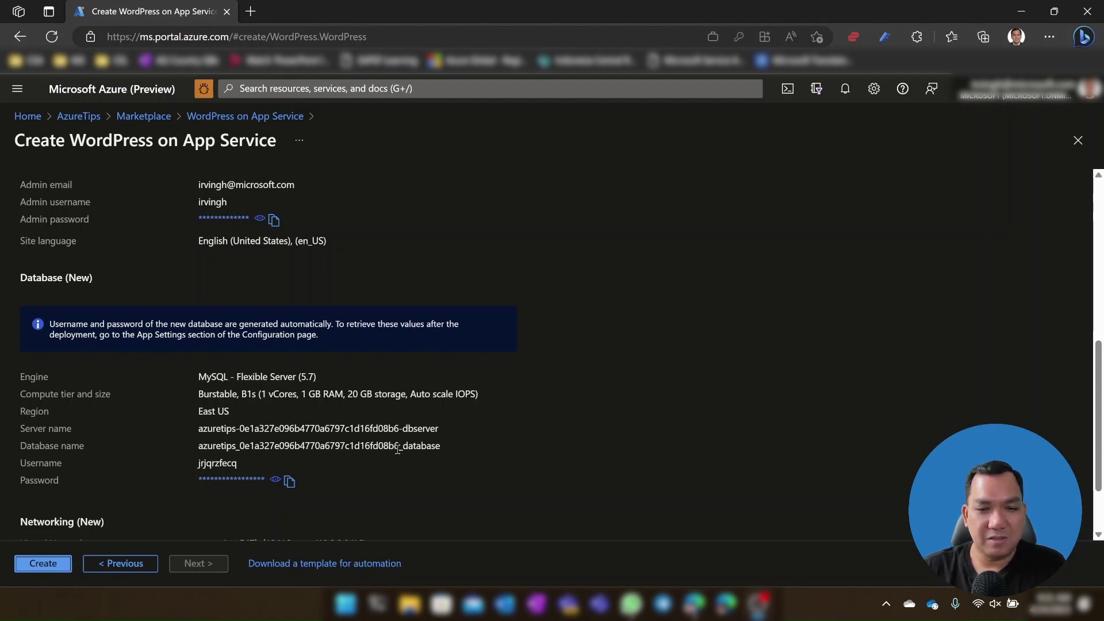
{"action": "scroll", "coordinate": [276, 449], "scroll_direction": "down", "scroll_amount": 2}
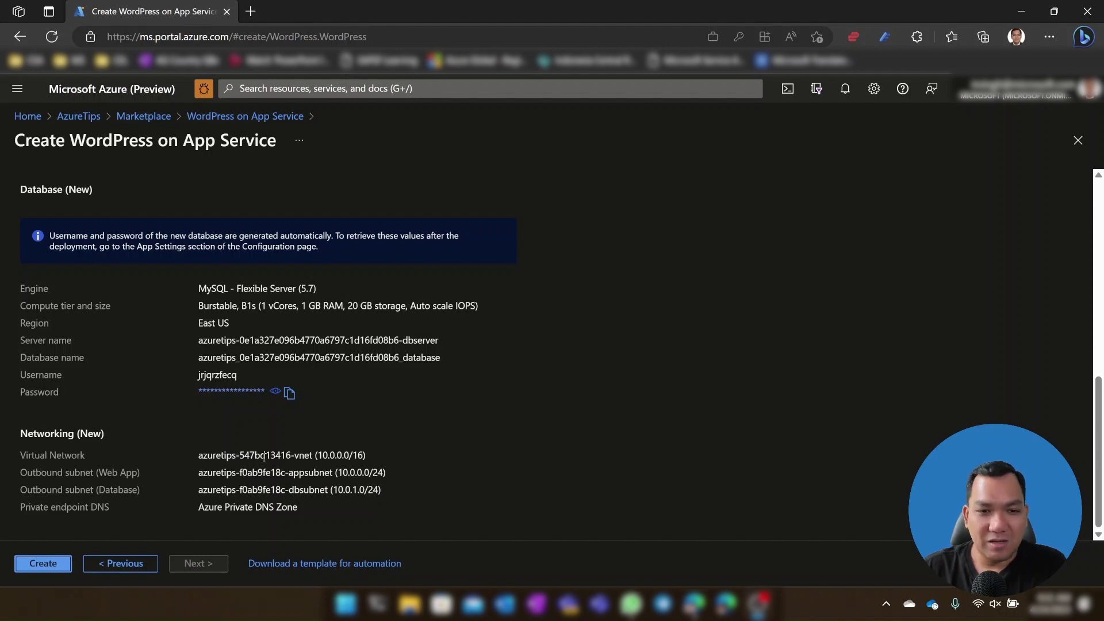
Step: Launch the WordPress deployment from the Review + create tab
{"action": "left_click", "coordinate": [58, 564]}
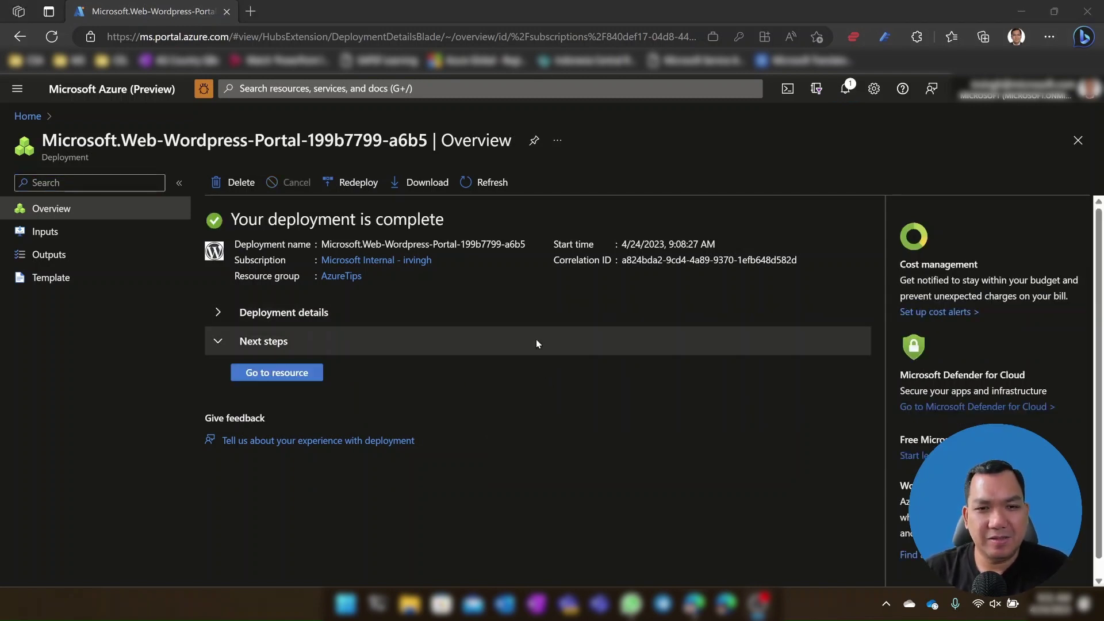
Step: Expand Deployment details to list the App Service, MySQL flexible server and private DNS zone
{"action": "left_click", "coordinate": [215, 315]}
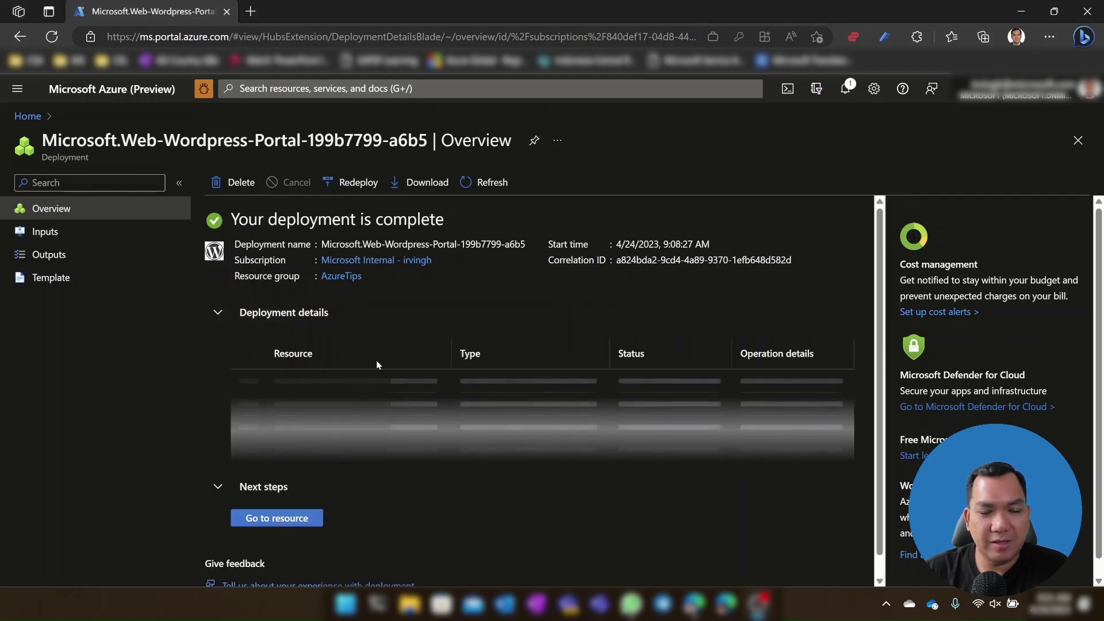
{"action": "scroll", "coordinate": [411, 362], "scroll_direction": "down", "scroll_amount": 3}
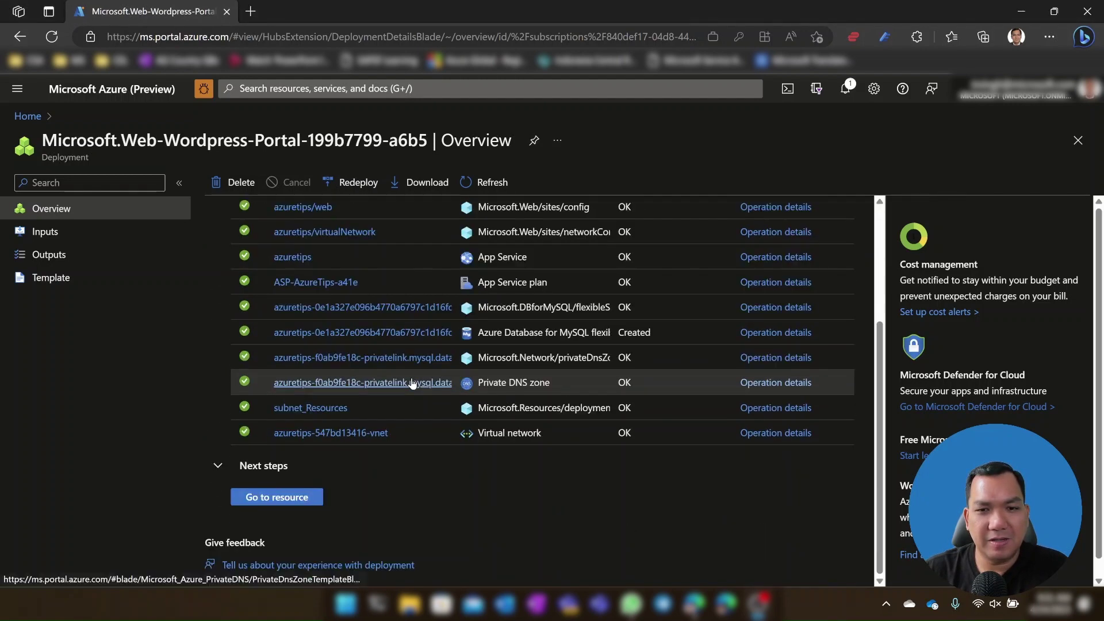
{"action": "scroll", "coordinate": [411, 378], "scroll_direction": "up", "scroll_amount": 2}
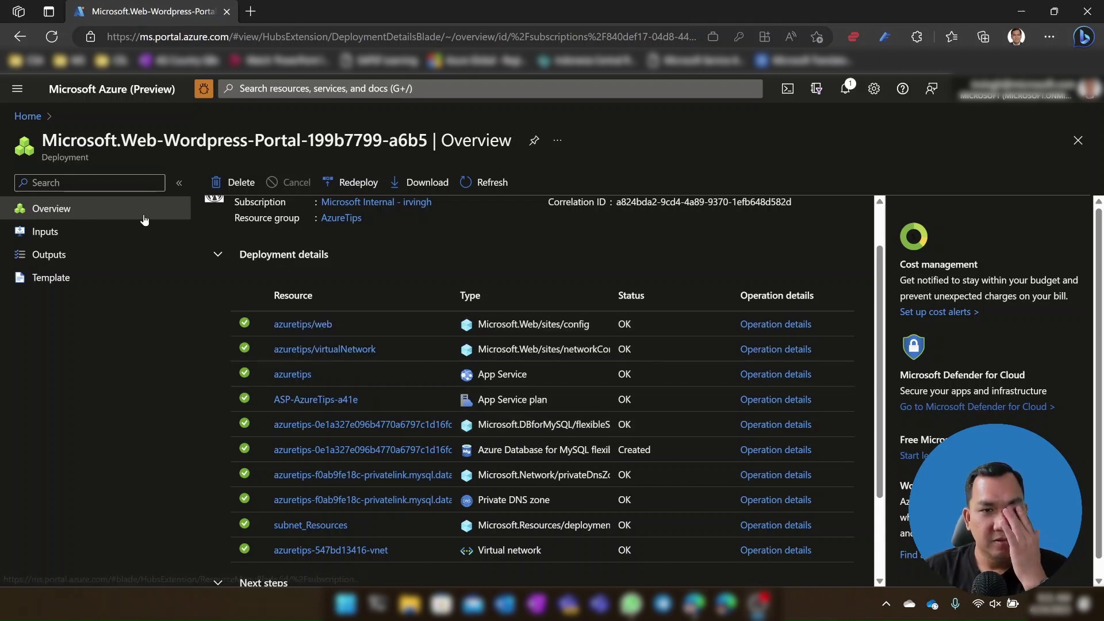
Step: Go from Home through the AzureTips resource group to the ASP-AzureTips-a41e plan
{"action": "left_click", "coordinate": [40, 119]}
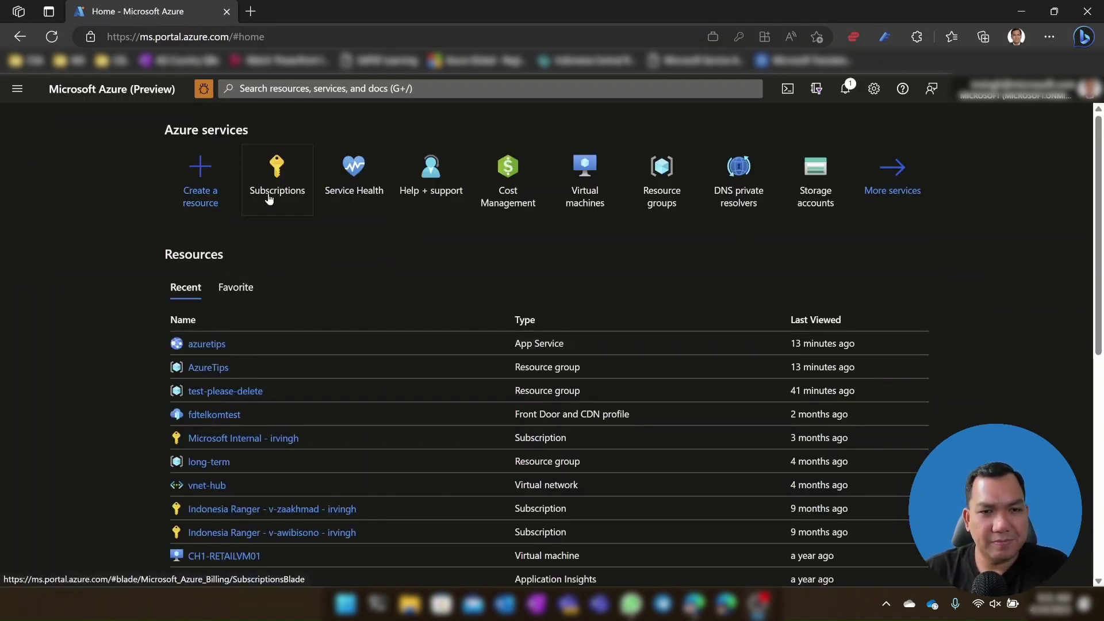
{"action": "left_click", "coordinate": [219, 363]}
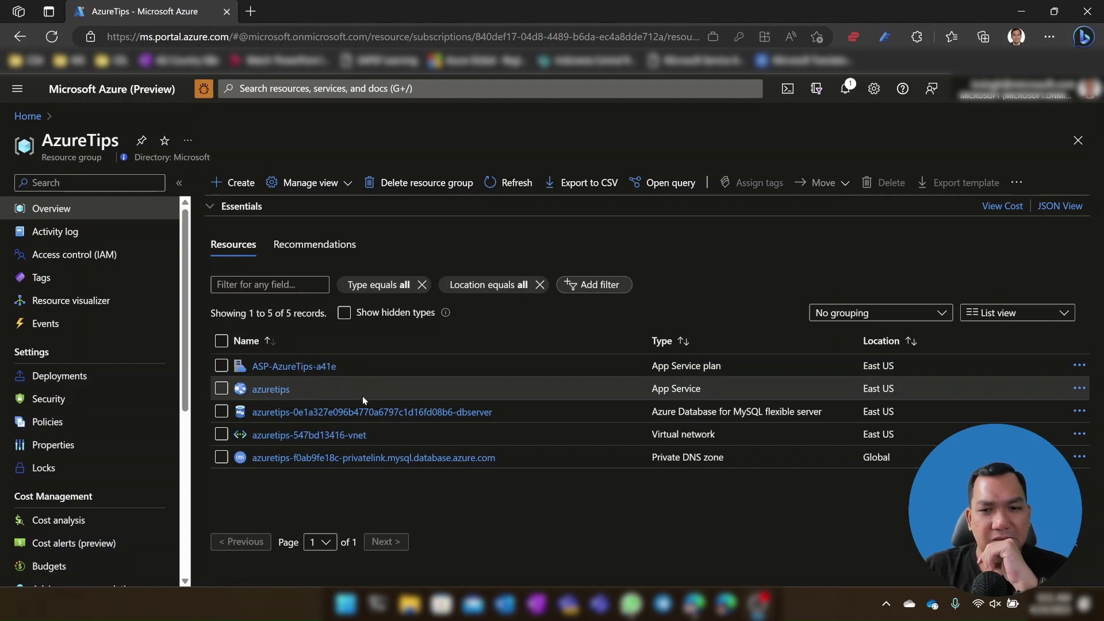
{"action": "left_click", "coordinate": [313, 367]}
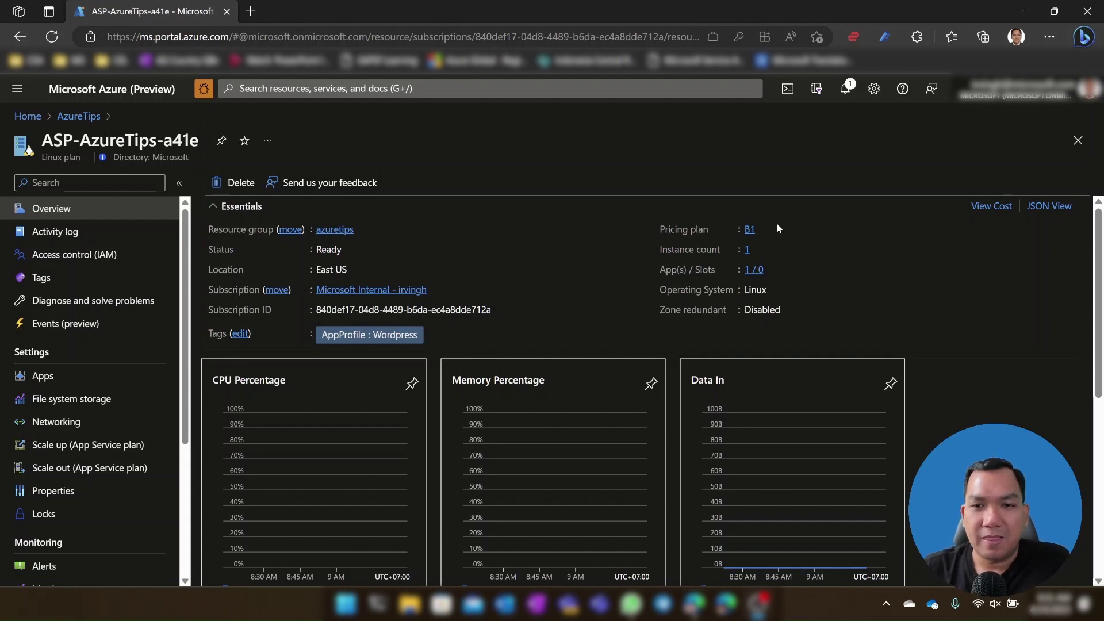
Step: Compare the App Service pricing plans with Basic B1 current, then reopen the azuretips web app
{"action": "left_click", "coordinate": [749, 231]}
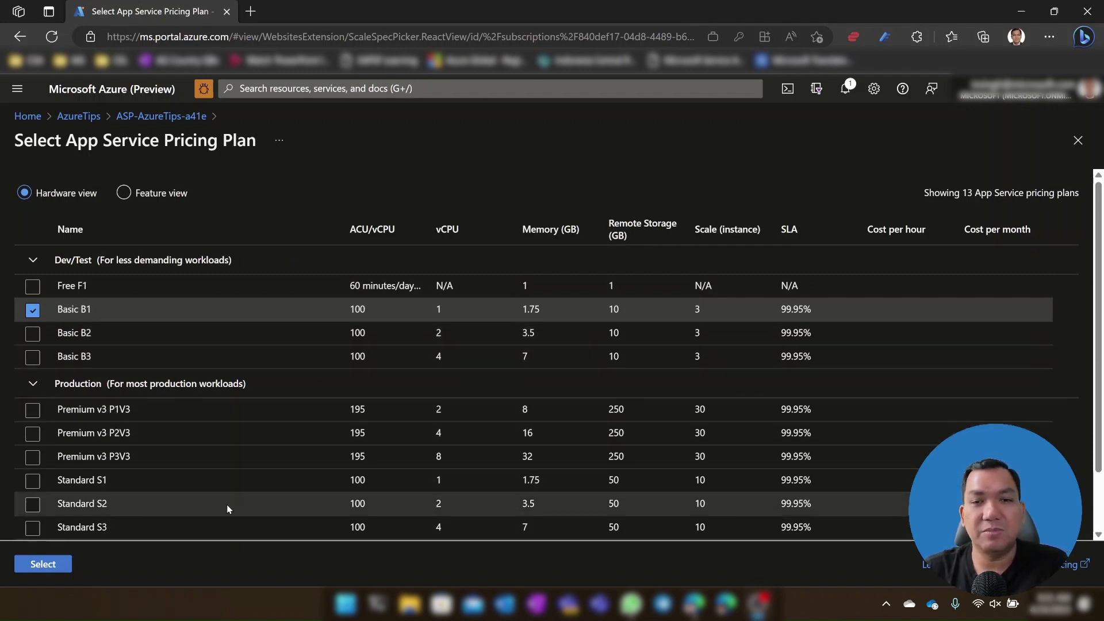
{"action": "left_click", "coordinate": [93, 122]}
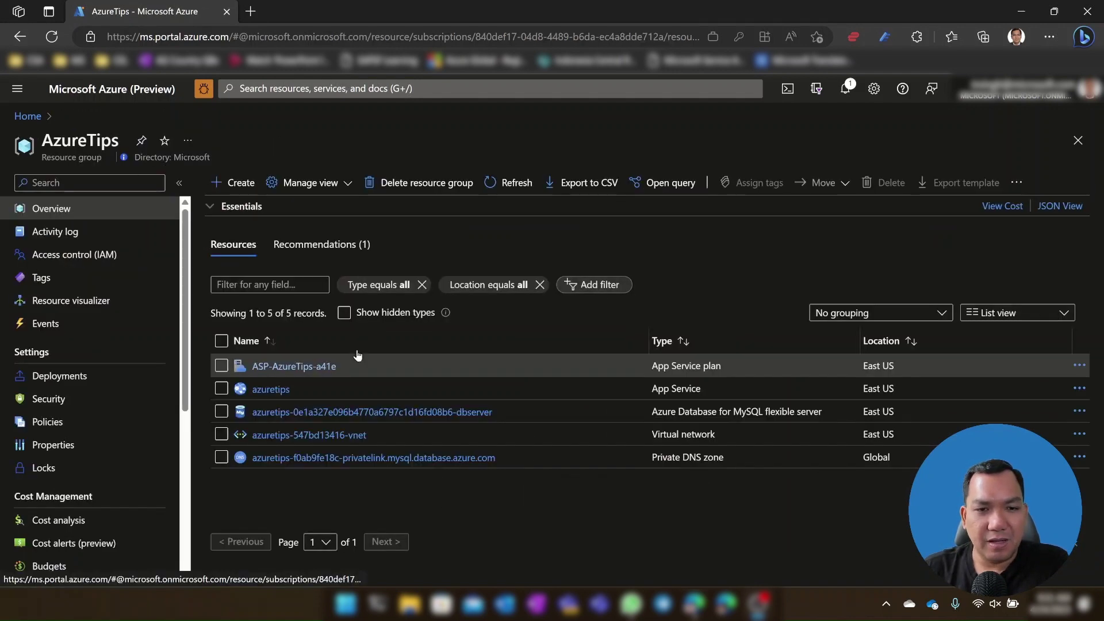
{"action": "left_click", "coordinate": [274, 390]}
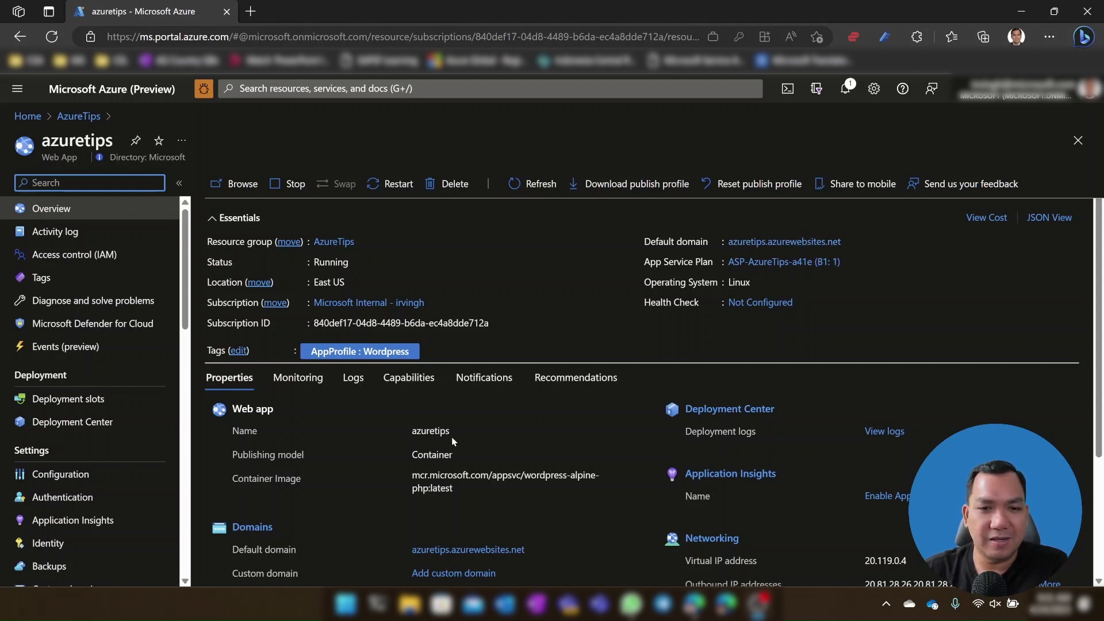
Step: Go back to the AzureTips resource group and open the azuretips MySQL flexible server
{"action": "left_click", "coordinate": [91, 117]}
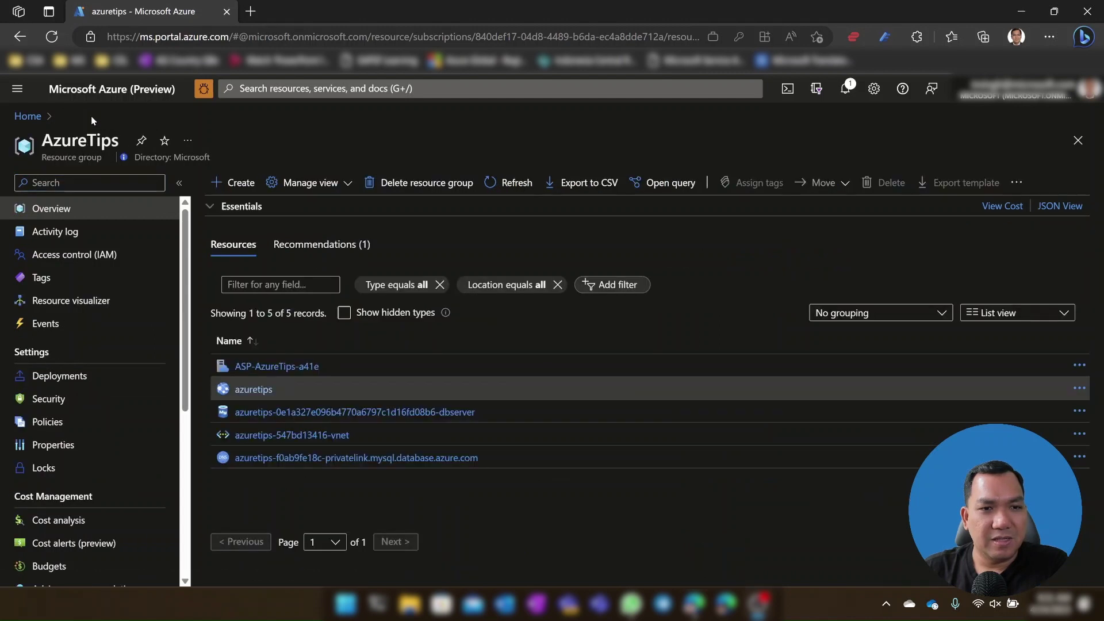
{"action": "left_click", "coordinate": [428, 412]}
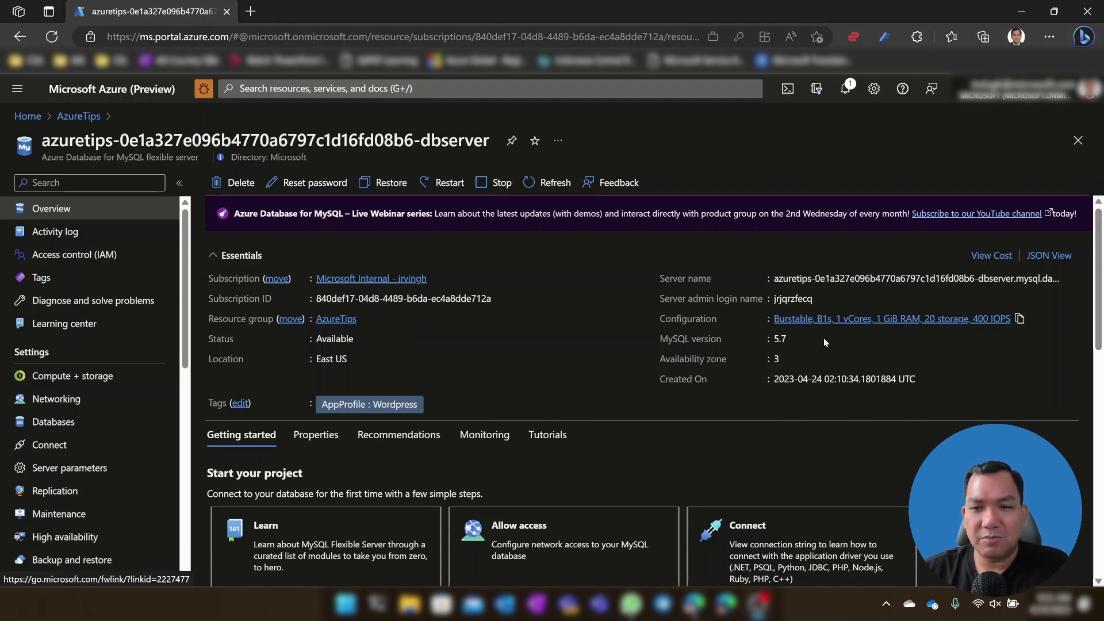
Step: Review the MySQL server's Compute + storage sizes, keeping Standard_B1s, then return to AzureTips
{"action": "left_click", "coordinate": [795, 341]}
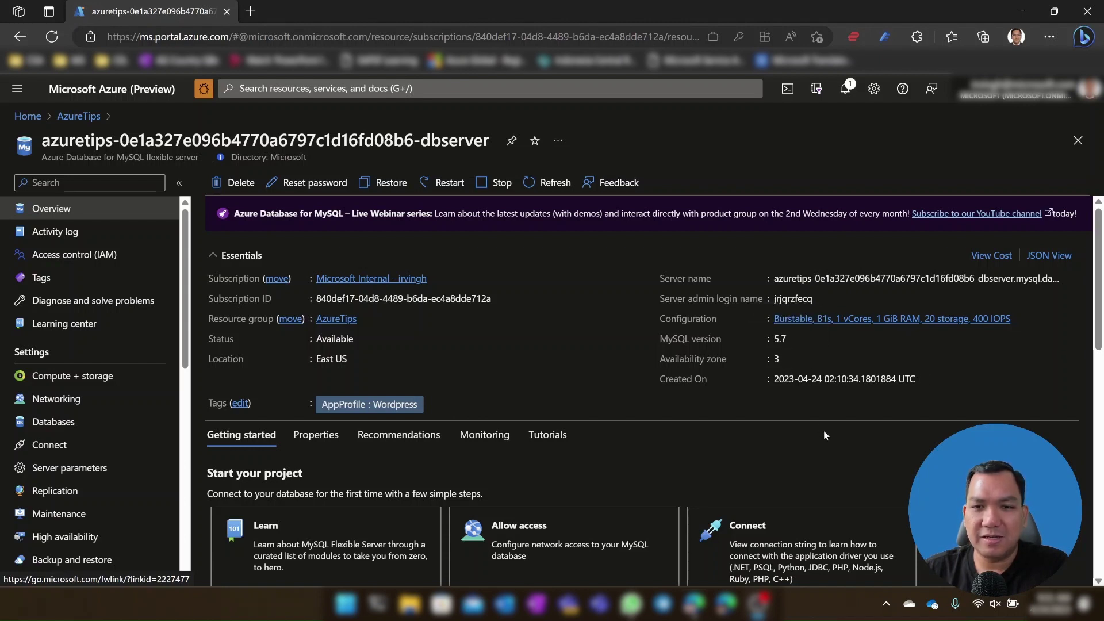
{"action": "left_click", "coordinate": [817, 319]}
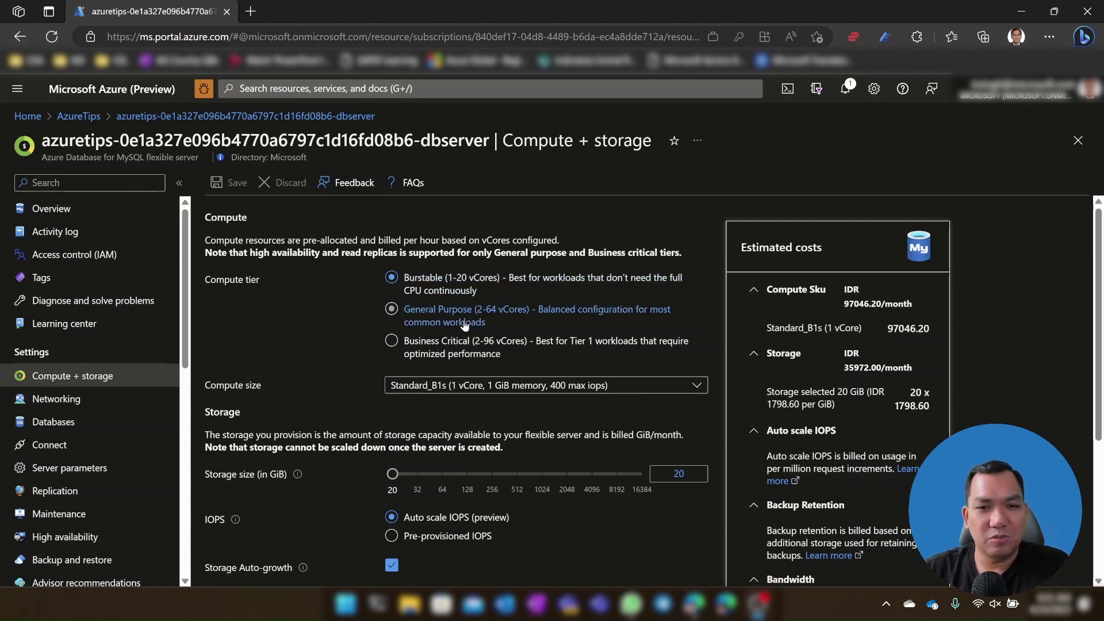
{"action": "left_click", "coordinate": [512, 386]}
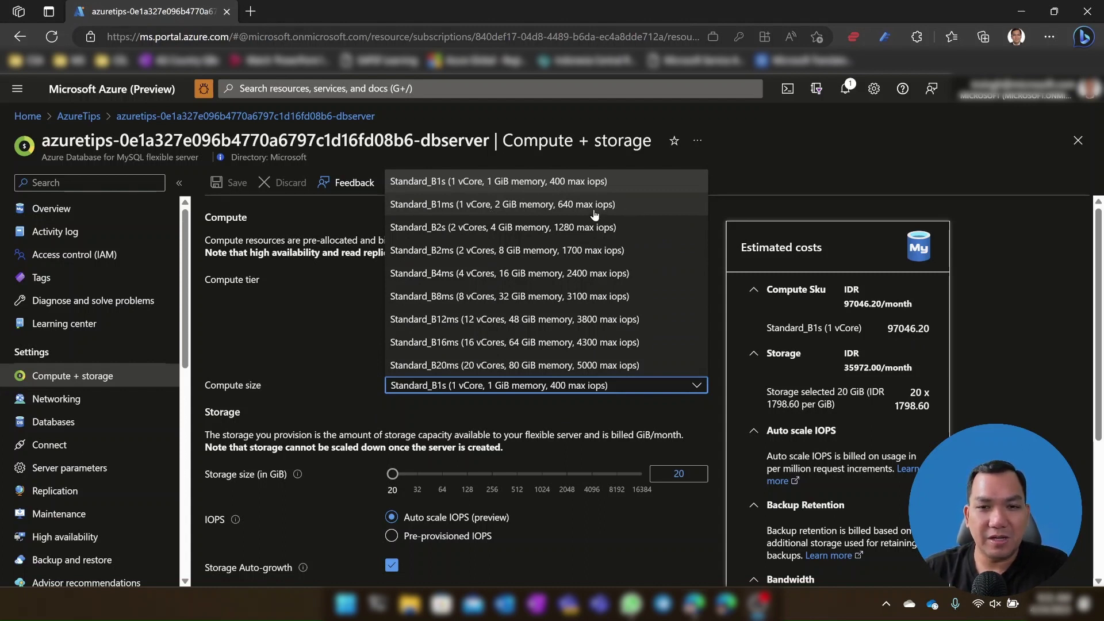
{"action": "left_click", "coordinate": [321, 305]}
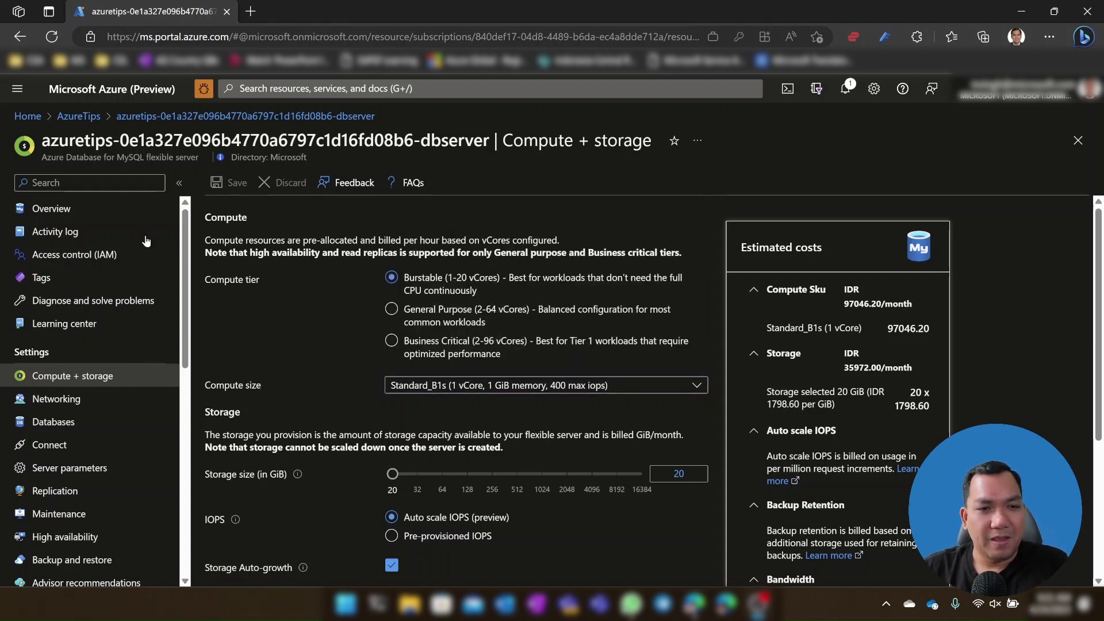
{"action": "left_click", "coordinate": [78, 116]}
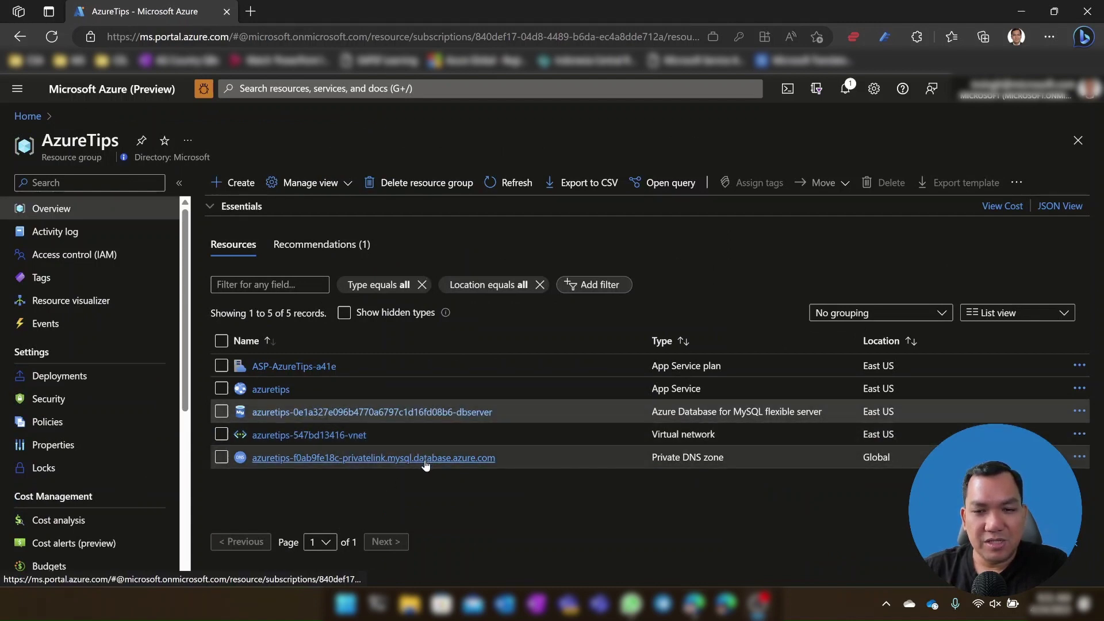
Step: Check azuretips-547bd13416-vnet's two subnets, delegated to App Service and MySQL, then return to AzureTips
{"action": "left_click", "coordinate": [343, 435]}
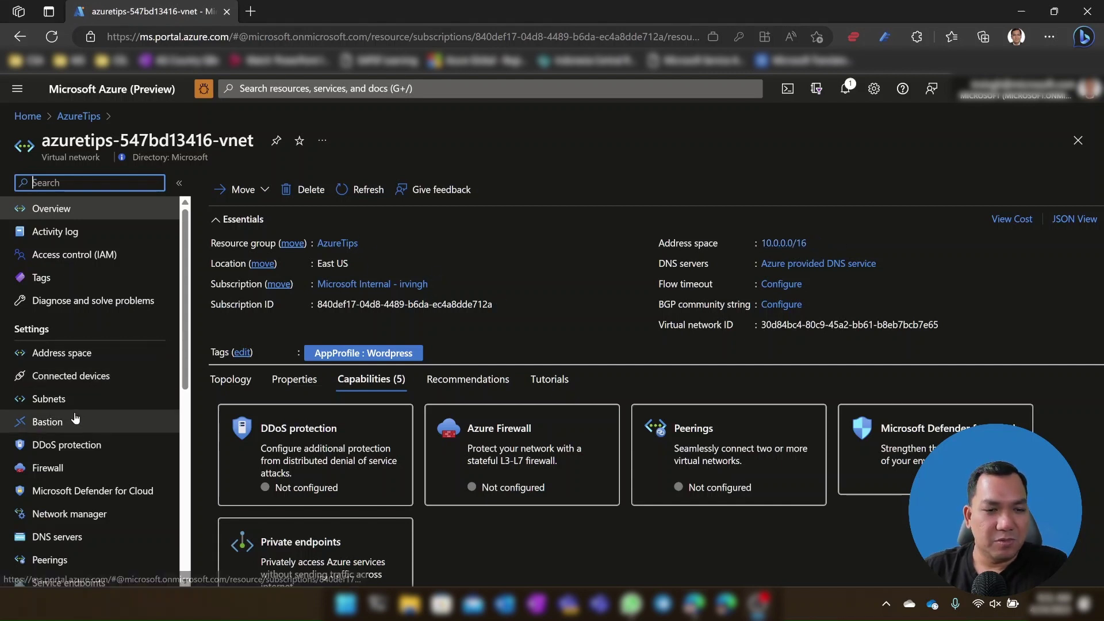
{"action": "left_click", "coordinate": [58, 401]}
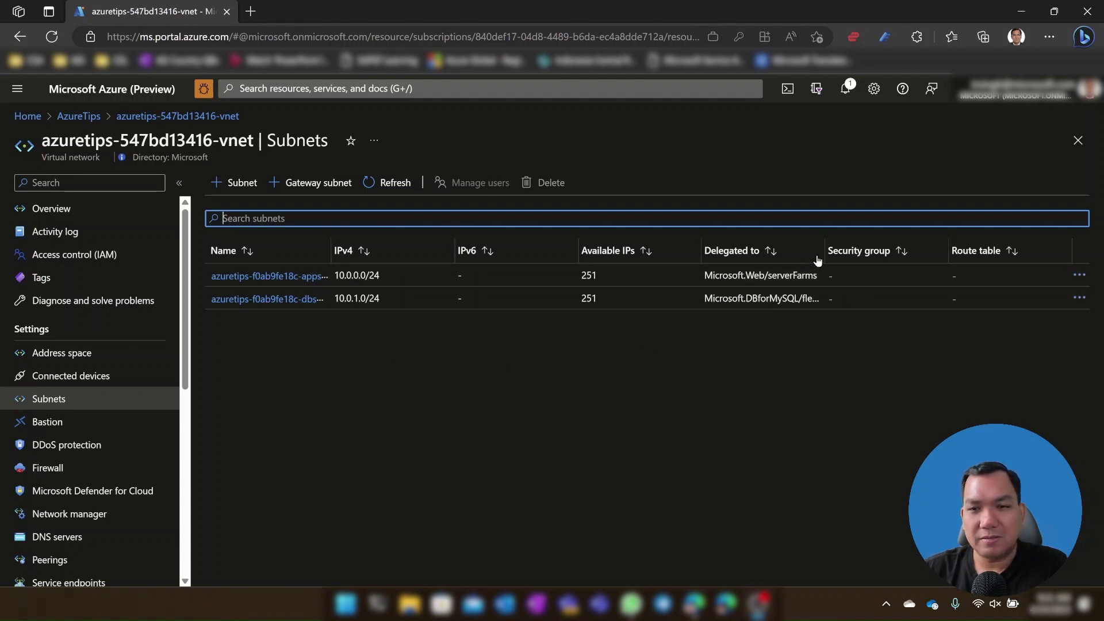
{"action": "left_click_drag", "start_coordinate": [822, 253], "coordinate": [854, 254]}
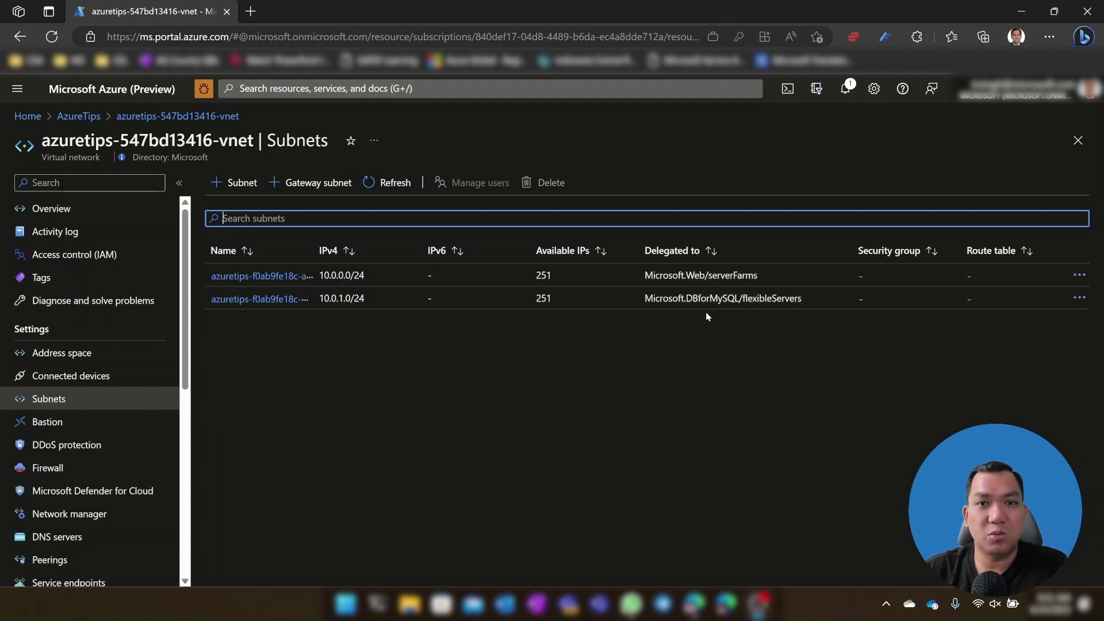
{"action": "left_click", "coordinate": [86, 116]}
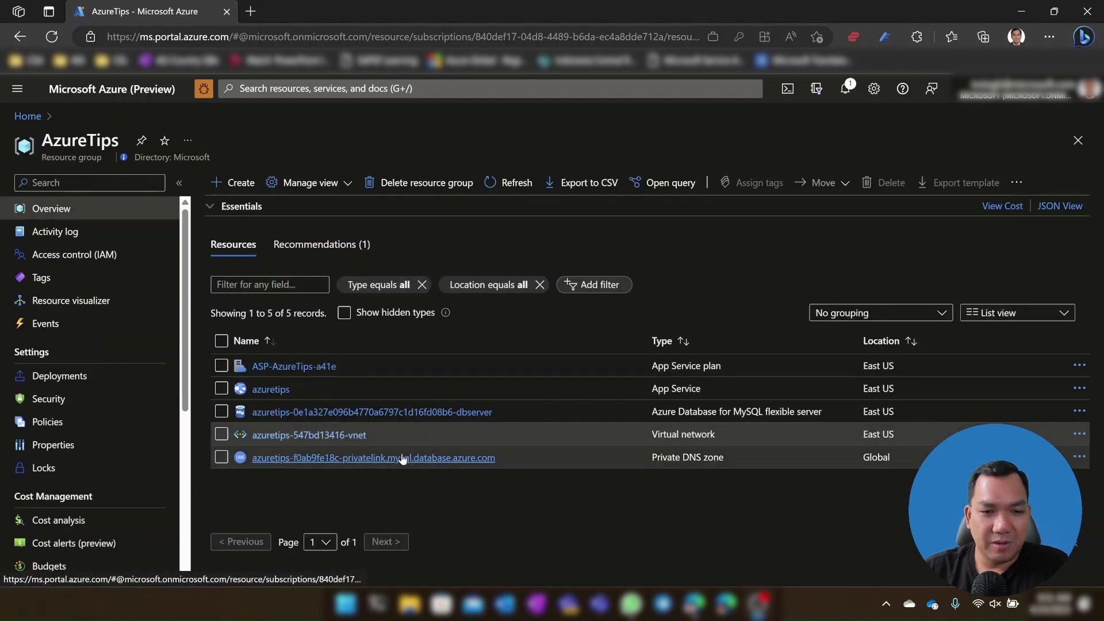
Step: Inspect the privatelink.mysql.database.azure.com SOA and A record at 10.0.1.4, then return to AzureTips
{"action": "left_click", "coordinate": [402, 457]}
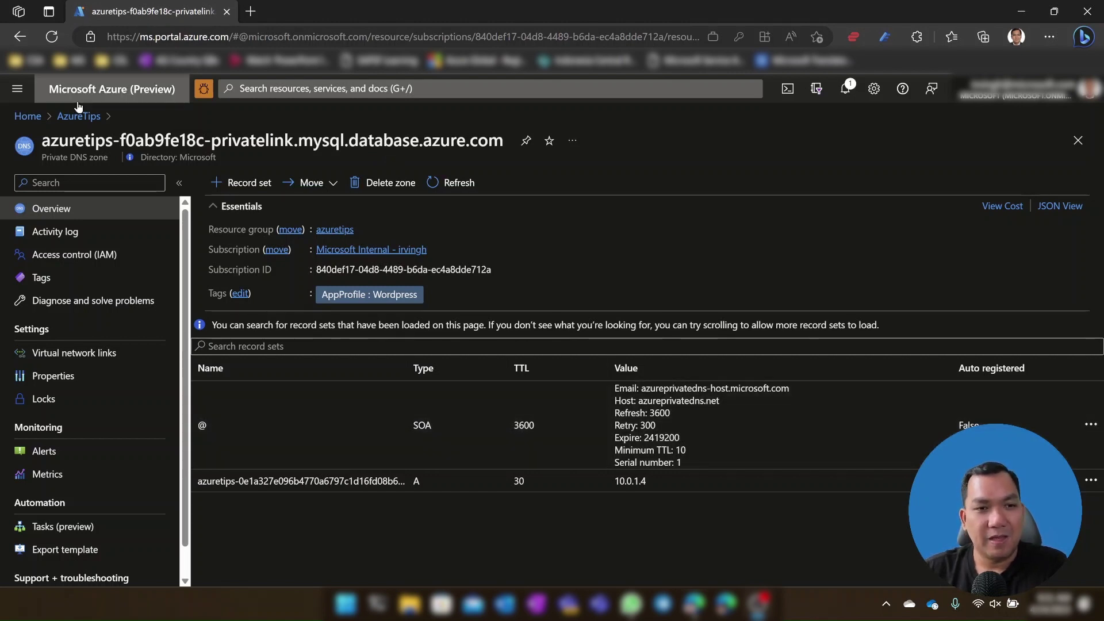
{"action": "left_click", "coordinate": [81, 115]}
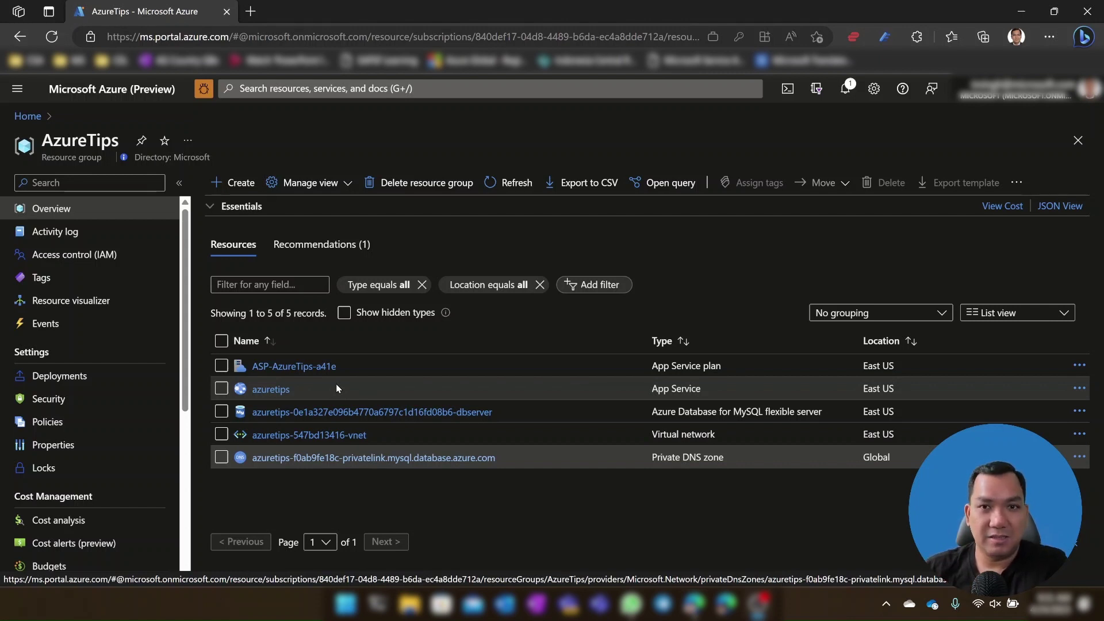
Step: Open the azuretips web app and launch azuretips.azurewebsites.net in a new tab
{"action": "left_click", "coordinate": [282, 389]}
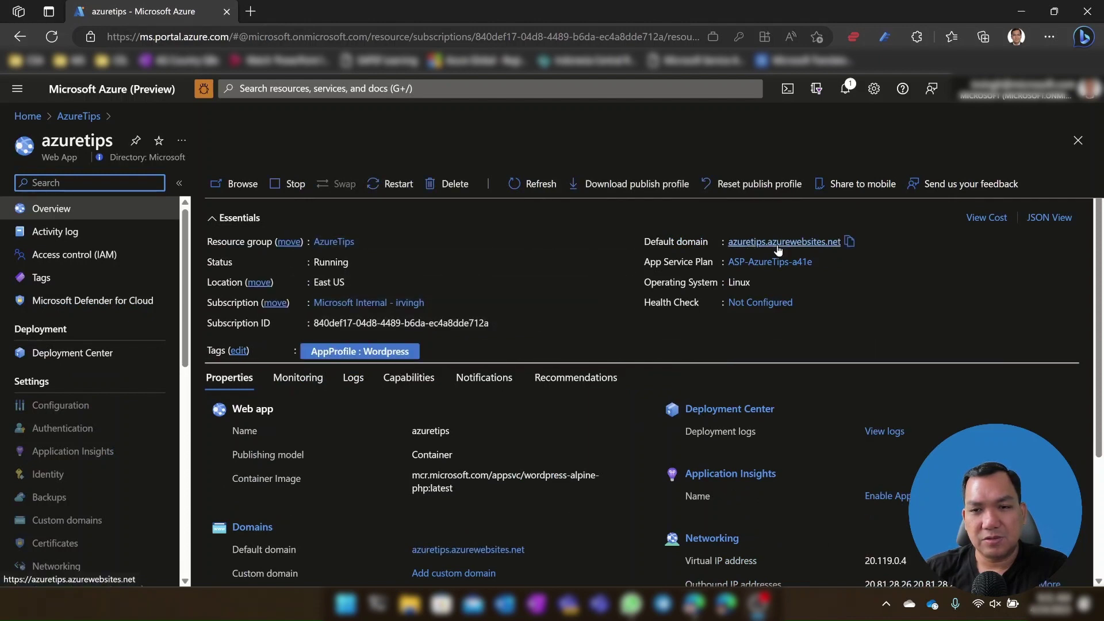
{"action": "left_click", "coordinate": [777, 249]}
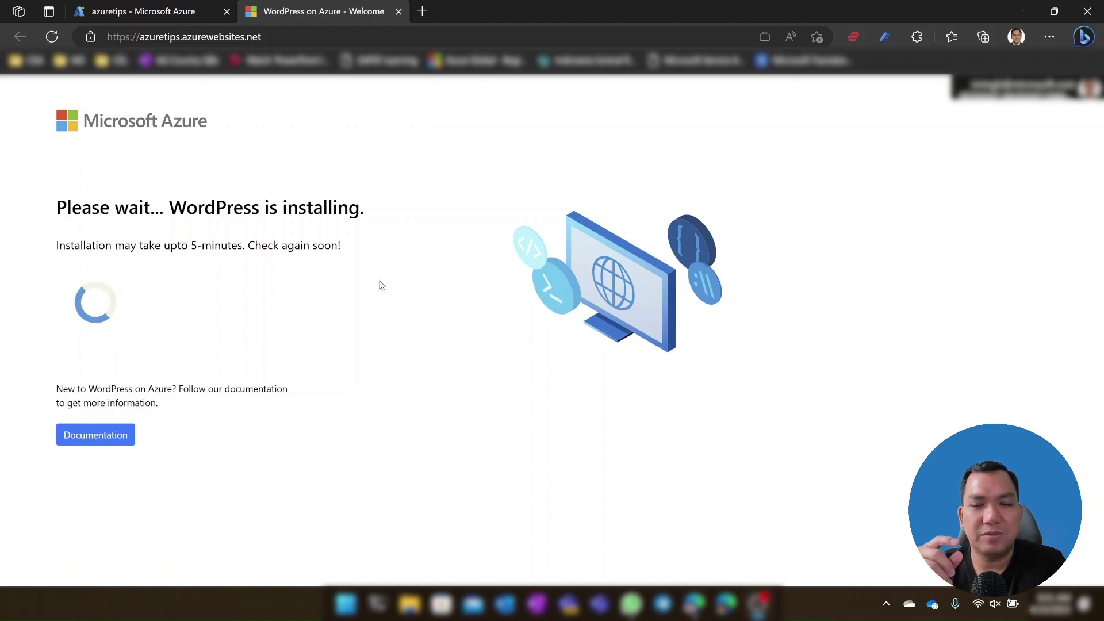
Step: Reload the azuretips site so the finished WordPress homepage with the Hello world! post shows
{"action": "key", "text": "F5"}
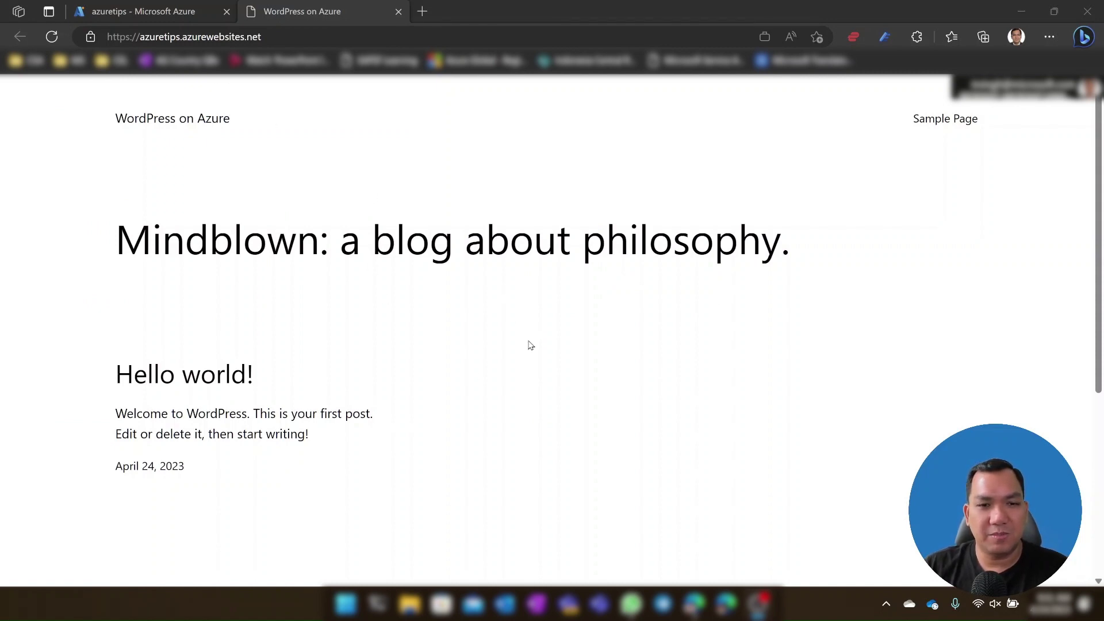
{"action": "scroll", "coordinate": [384, 295], "scroll_direction": "down", "scroll_amount": 5}
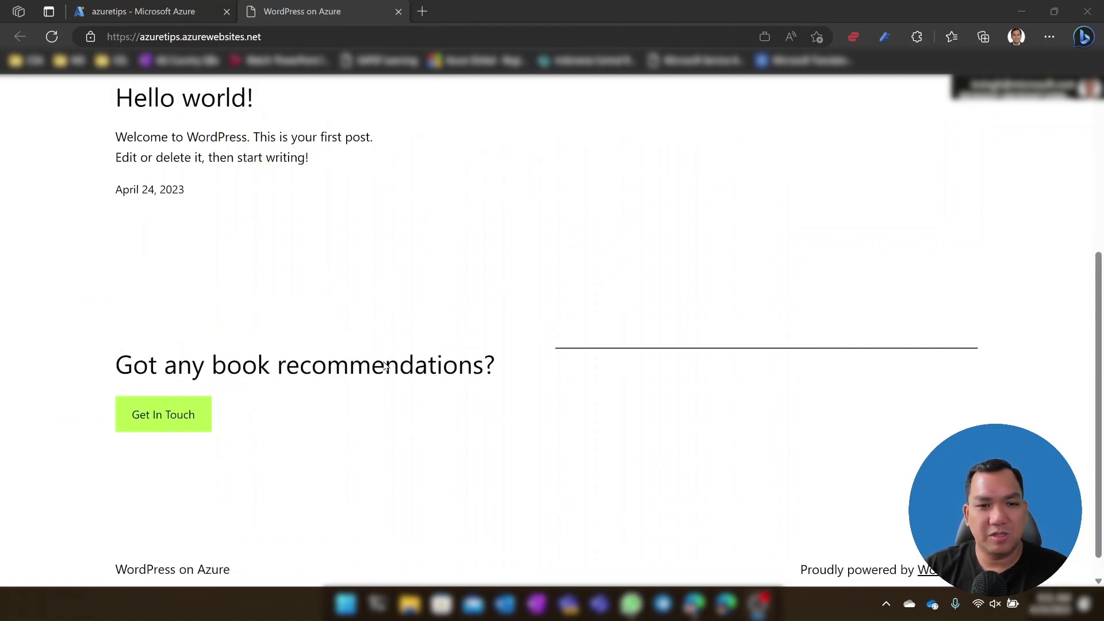
{"action": "scroll", "coordinate": [377, 448], "scroll_direction": "up", "scroll_amount": 5}
{"action": "right_click", "coordinate": [361, 446]}
{"action": "key", "text": "Escape"}
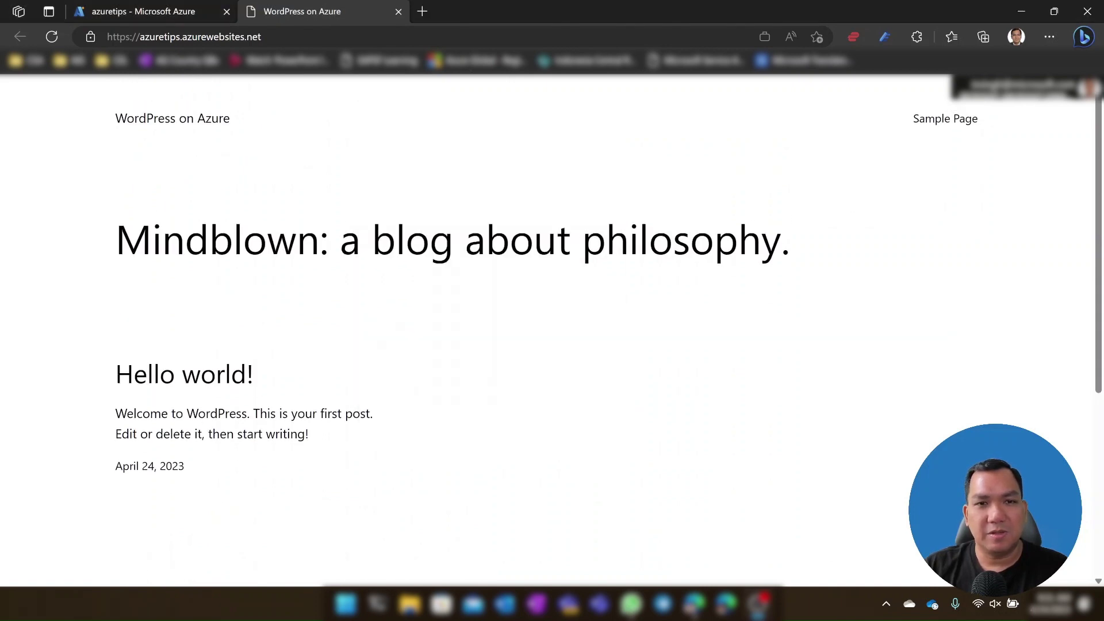
{"action": "left_click", "coordinate": [522, 35]}
Step: Go to /wp-admin and log in with the admin username and account password
{"action": "type", "text": "/wp-admin"}
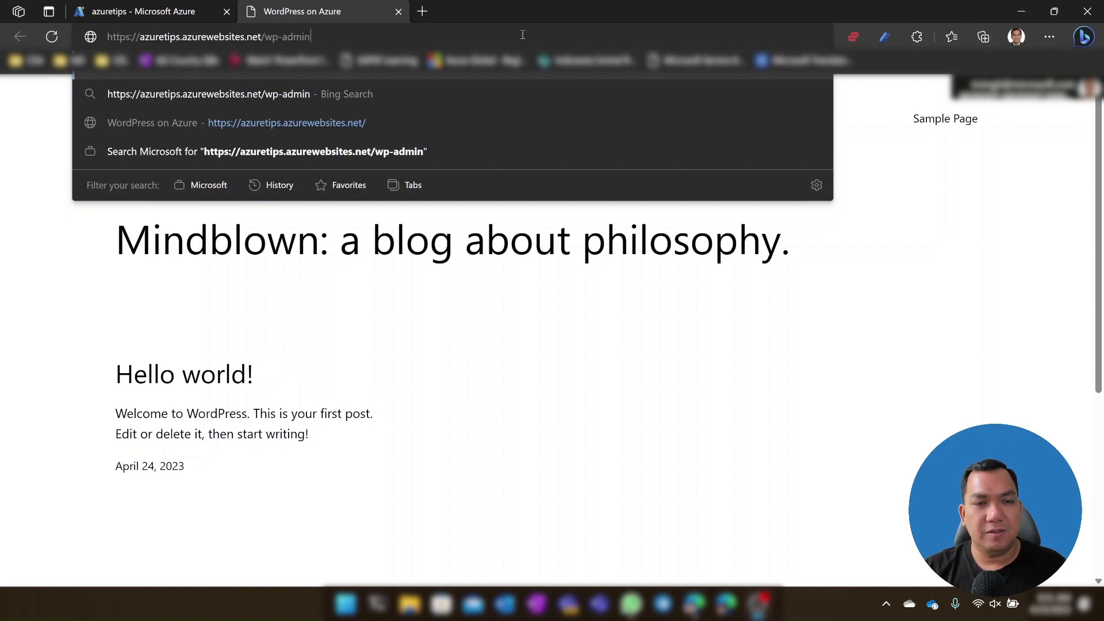
{"action": "key", "text": "Return"}
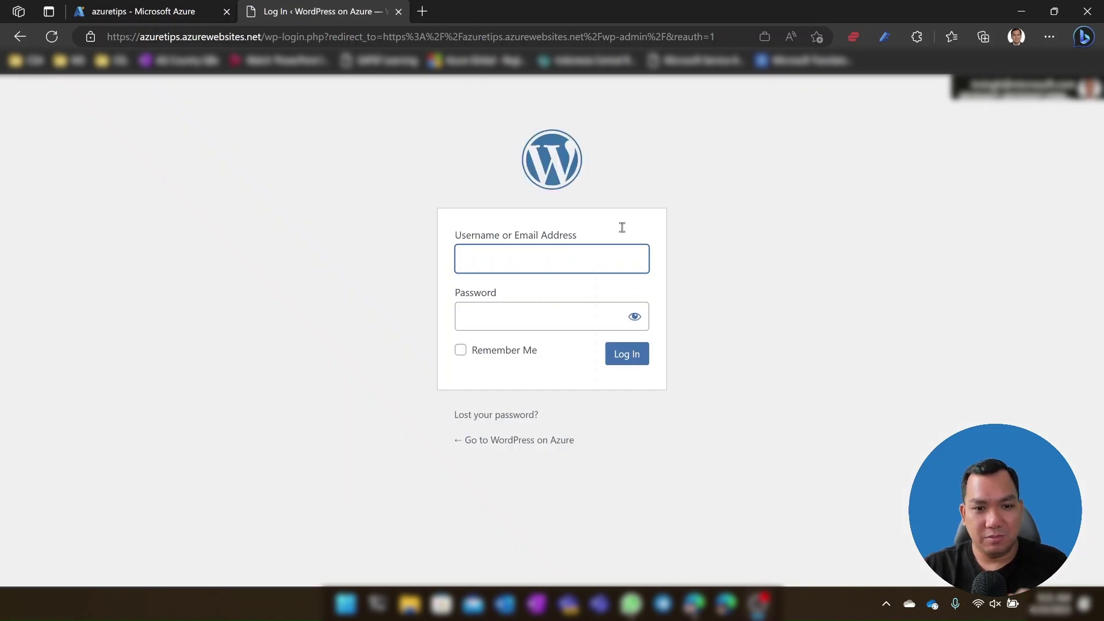
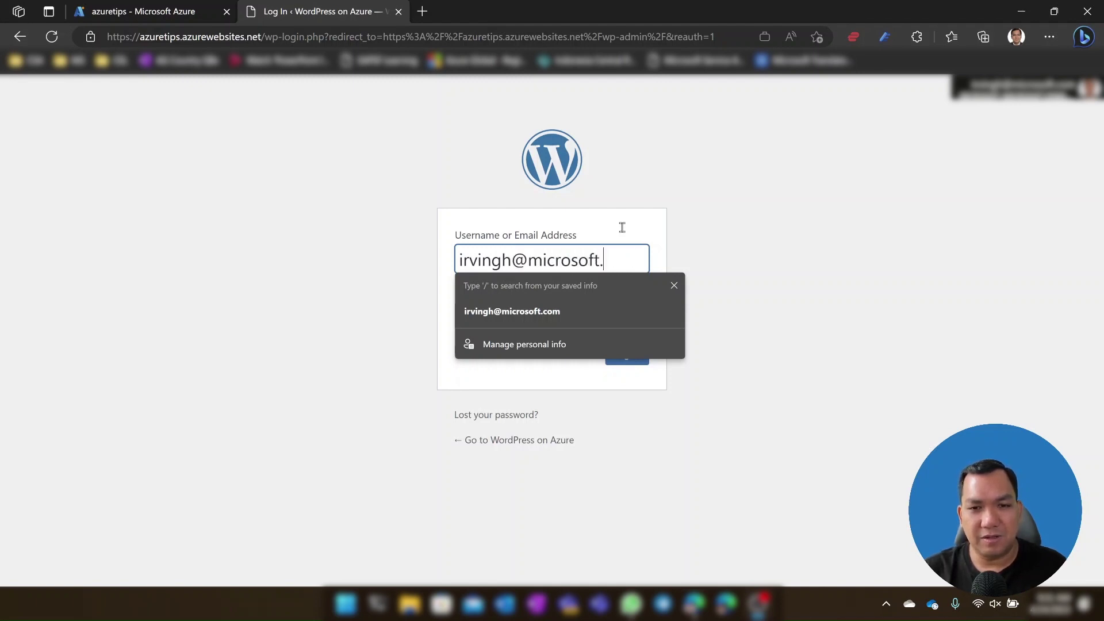
{"action": "key", "text": "Tab"}
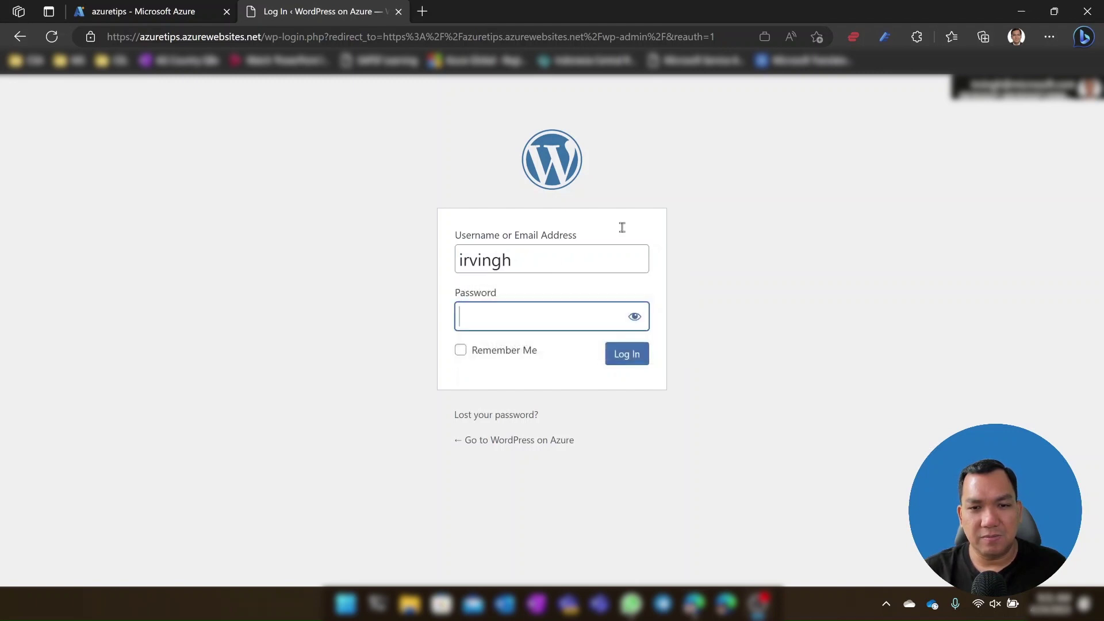
{"action": "type", "text": "************"}
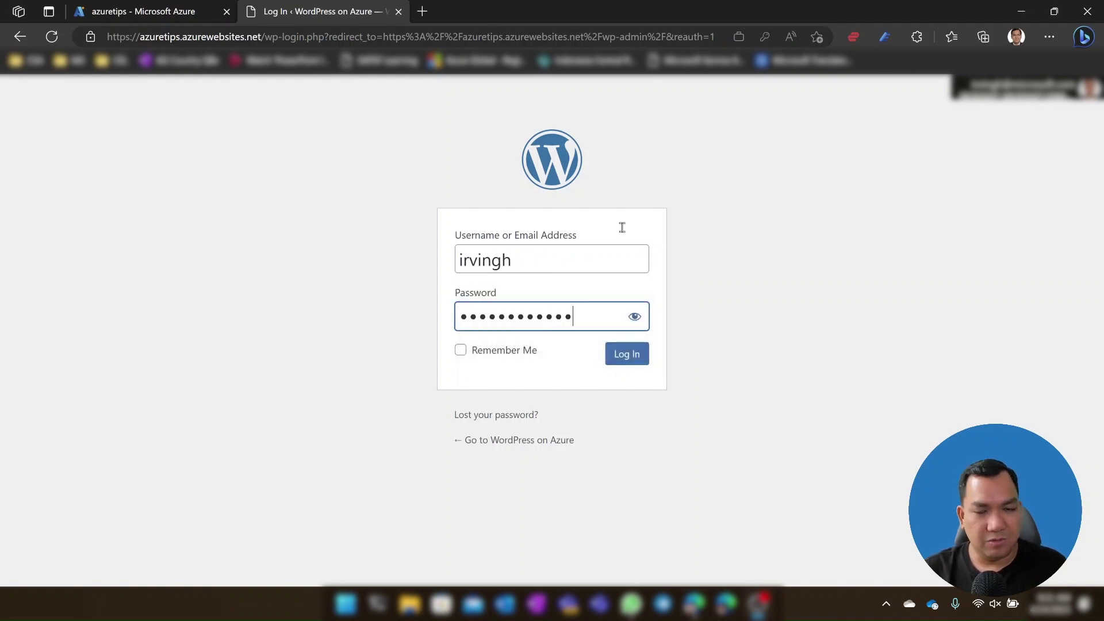
{"action": "type", "text": "*"}
{"action": "key", "text": "Return"}
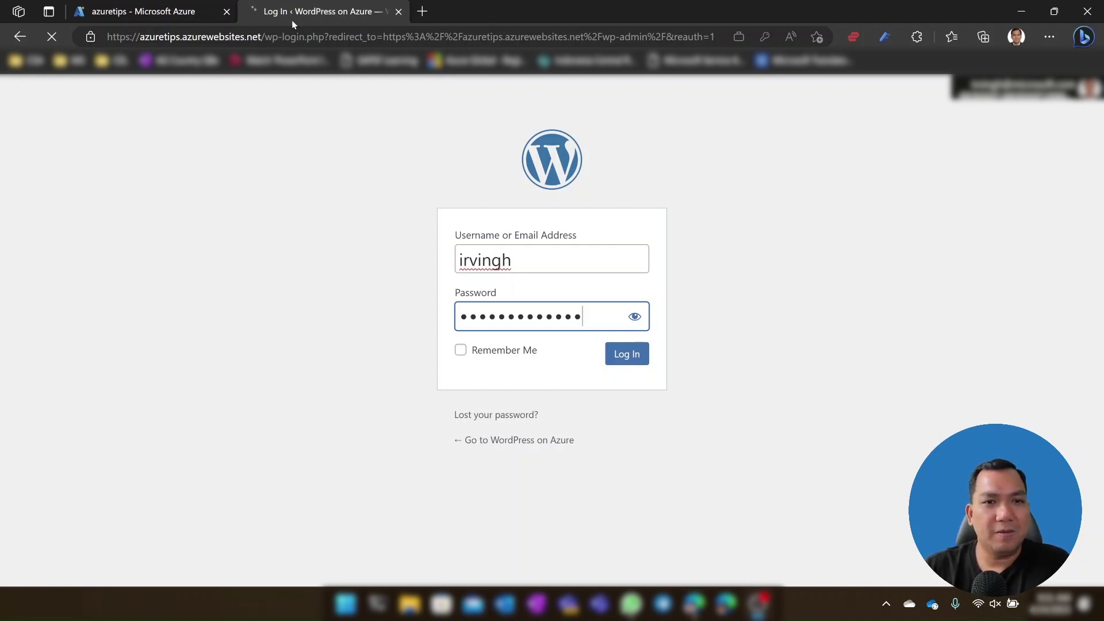
Step: Open the azuretips web app's Deployment Center in Azure, then return to the WordPress dashboard
{"action": "left_click", "coordinate": [143, 8]}
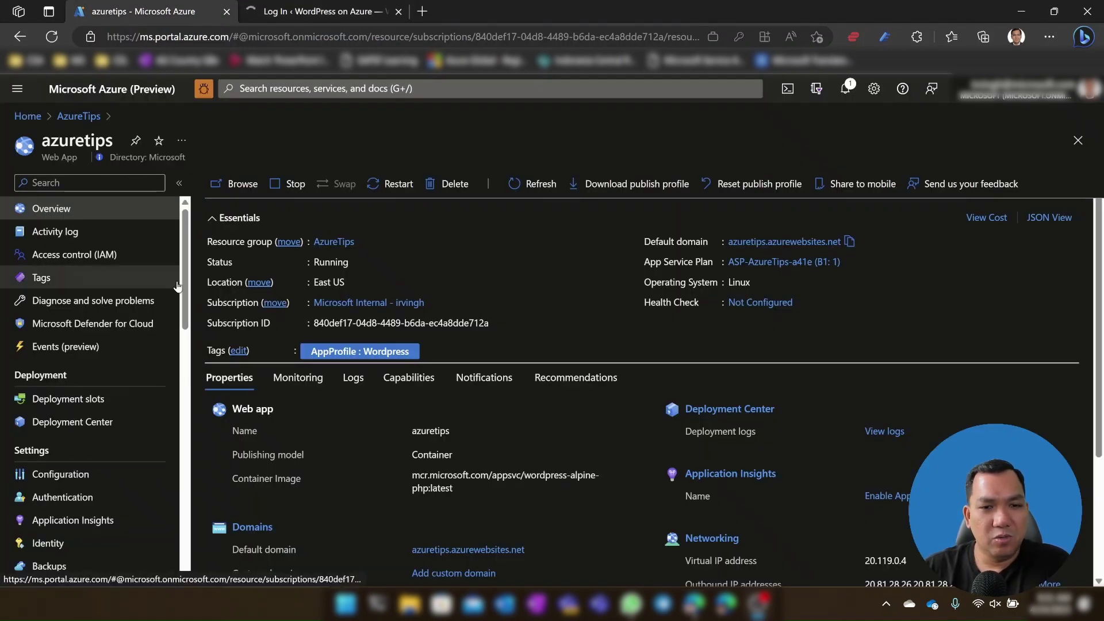
{"action": "left_click", "coordinate": [89, 426]}
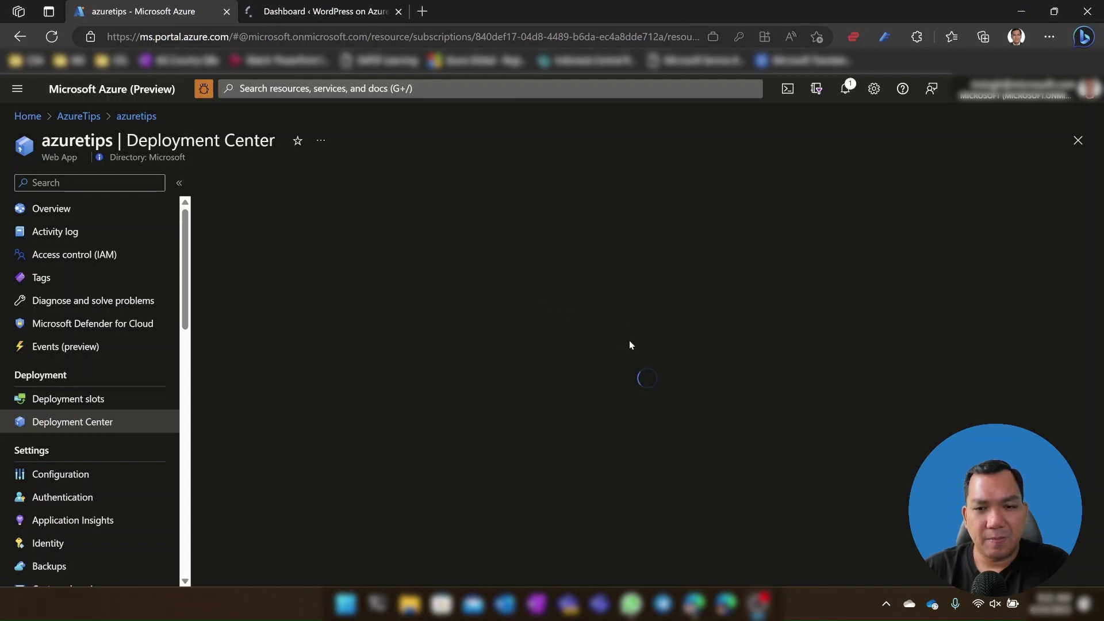
{"action": "left_click", "coordinate": [275, 7]}
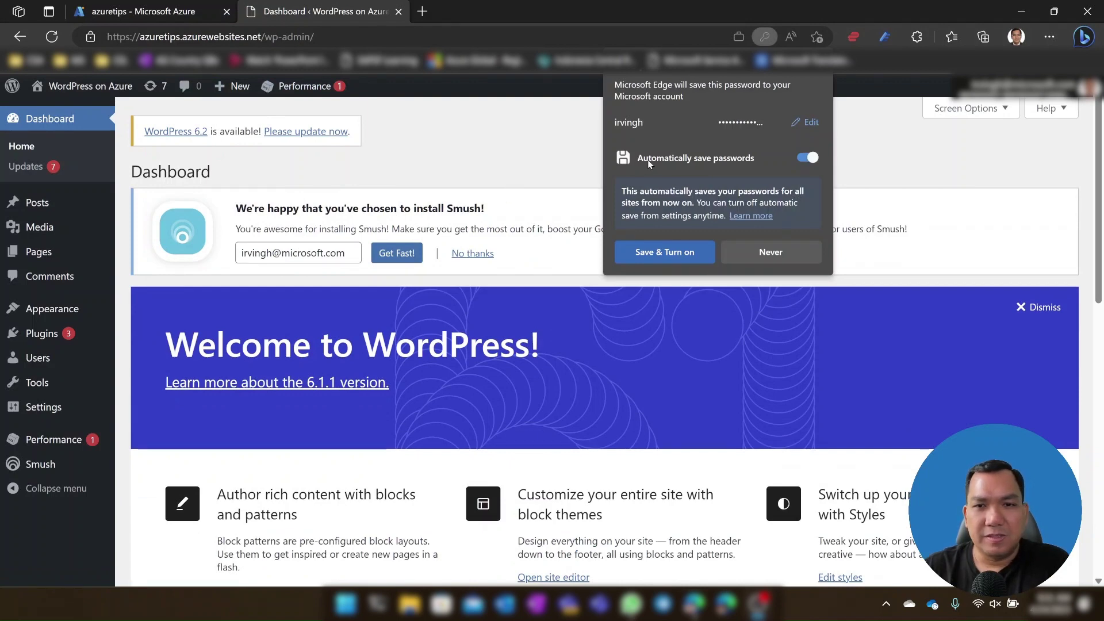
Step: Decline saving the password and open Installed Plugins, checking back on the Deployment Center
{"action": "left_click", "coordinate": [763, 251]}
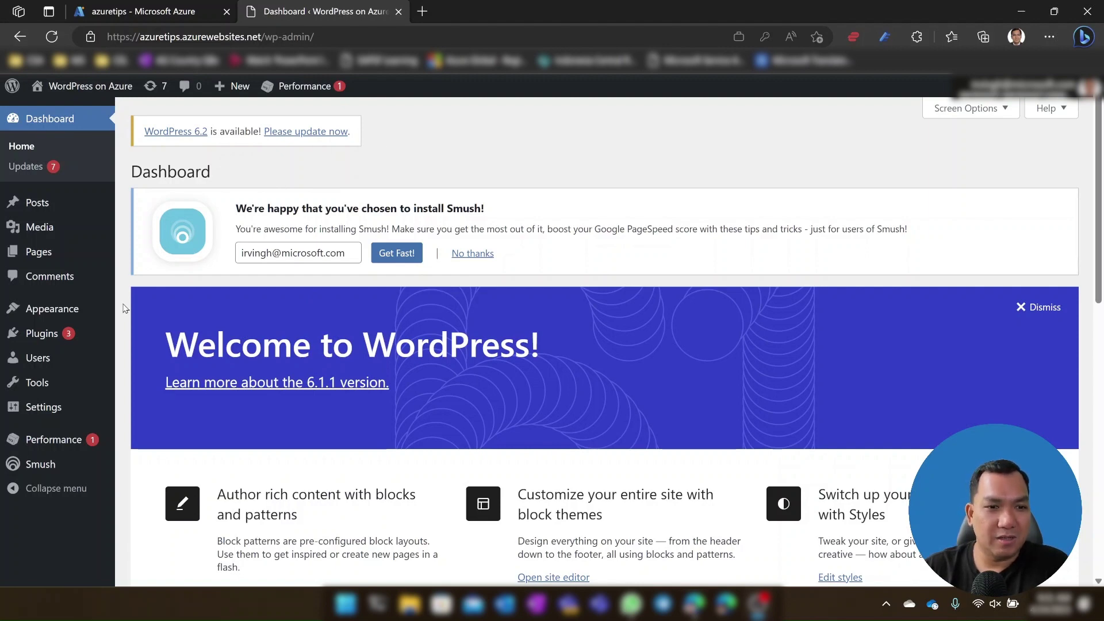
{"action": "left_click", "coordinate": [51, 336]}
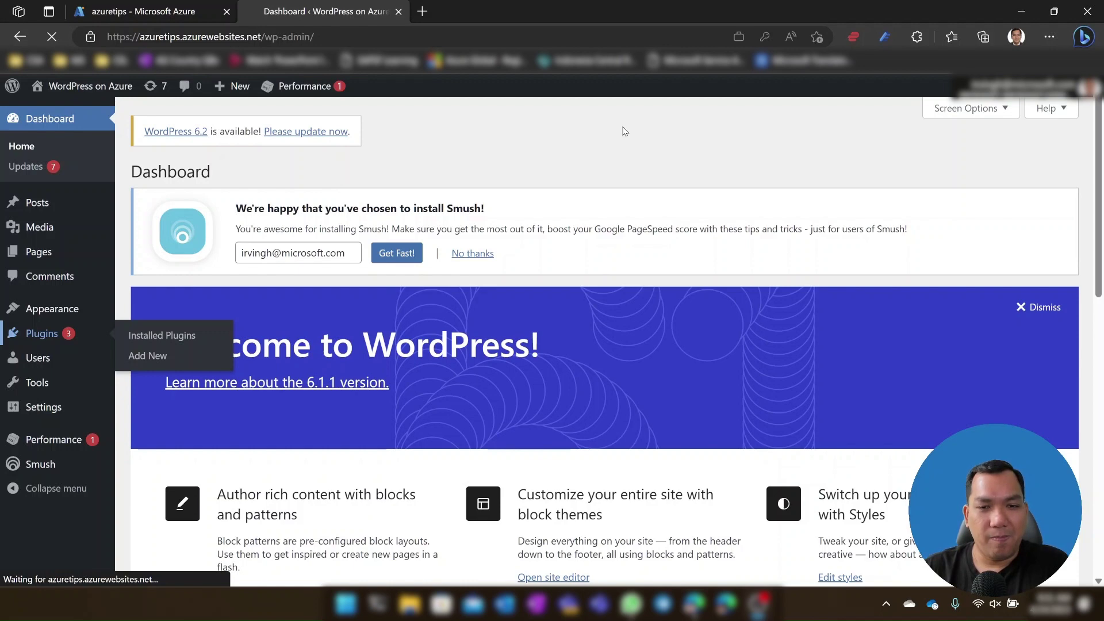
{"action": "left_click", "coordinate": [148, 7]}
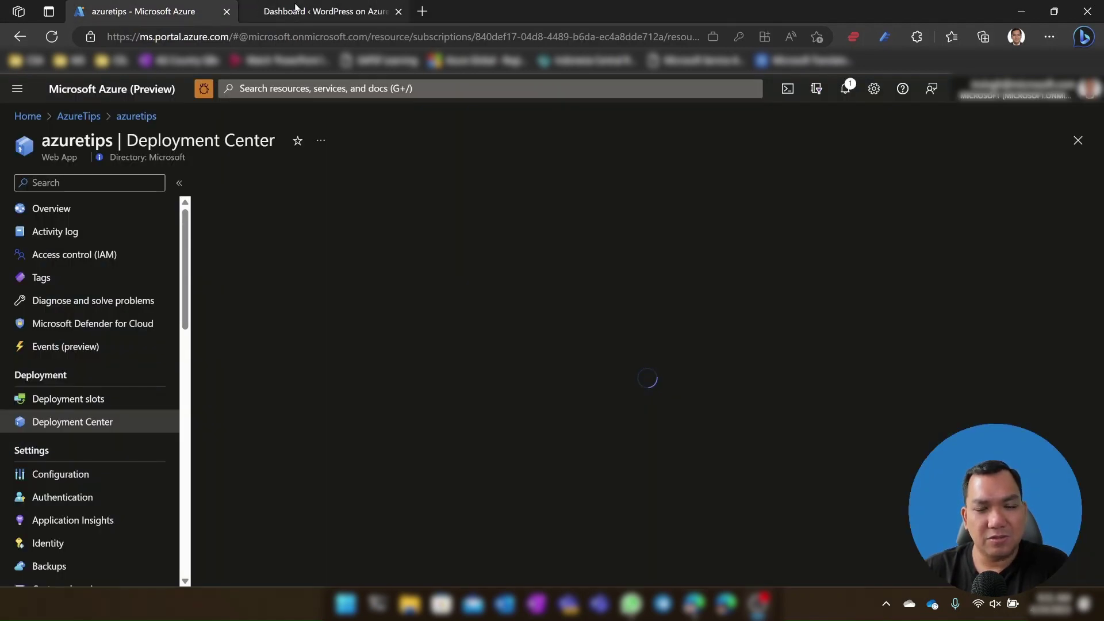
{"action": "left_click", "coordinate": [322, 11]}
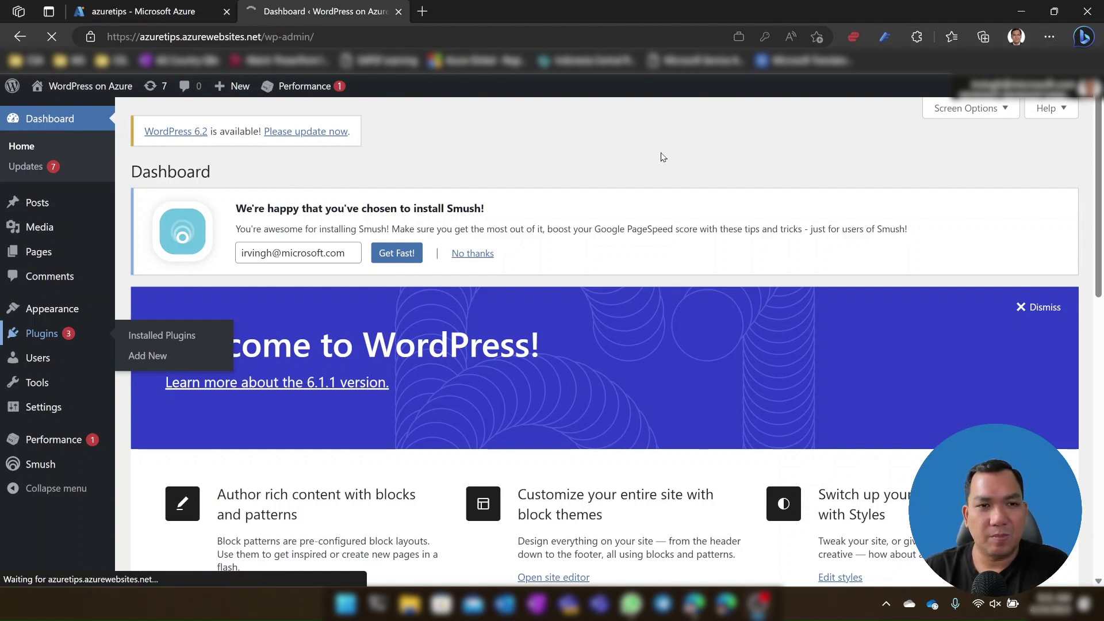
{"action": "left_click", "coordinate": [188, 16]}
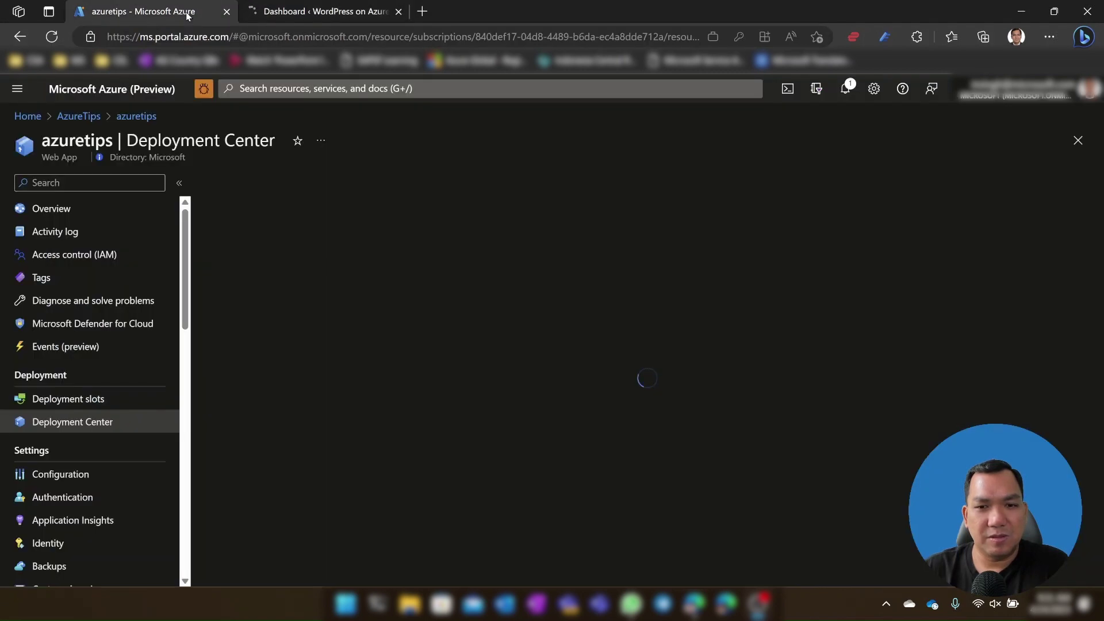
{"action": "left_click", "coordinate": [360, 14]}
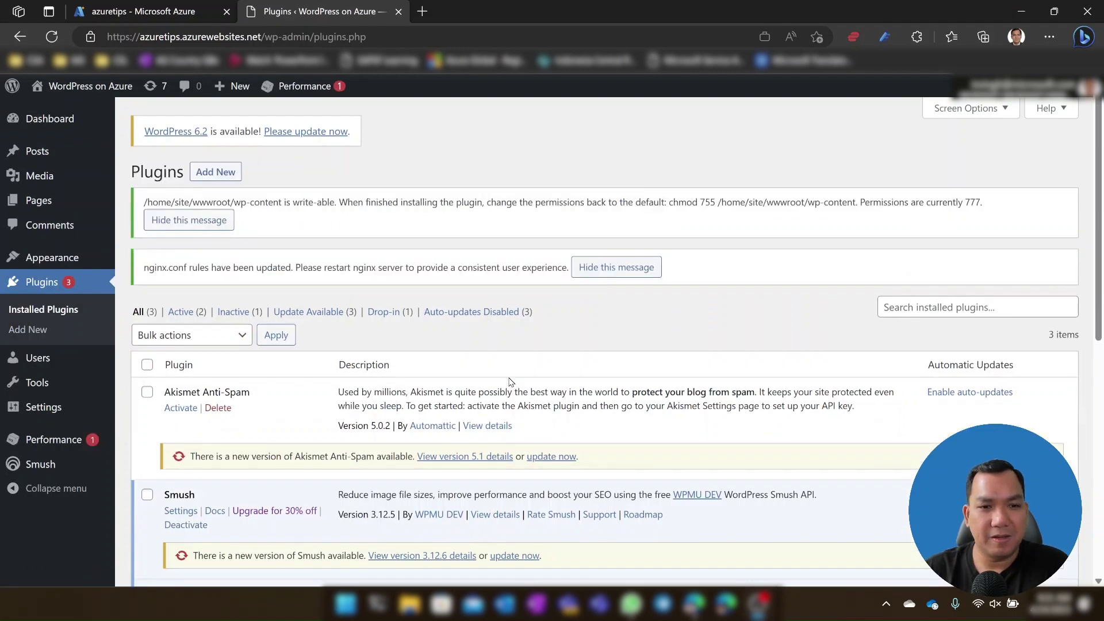
{"action": "scroll", "coordinate": [509, 381], "scroll_direction": "down", "scroll_amount": 3}
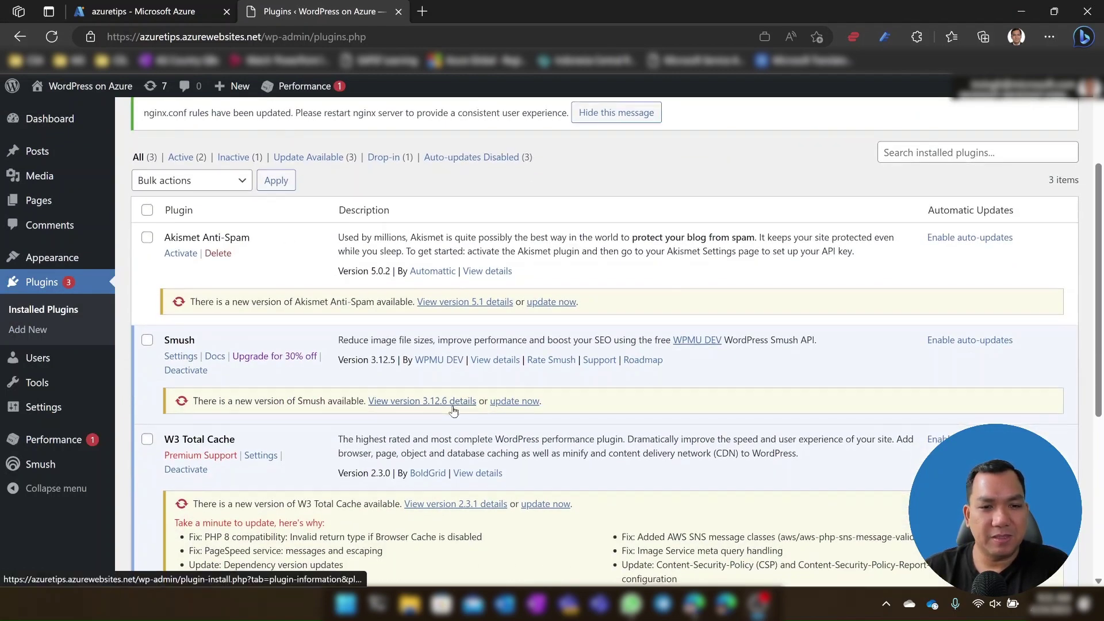
{"action": "scroll", "coordinate": [454, 408], "scroll_direction": "down", "scroll_amount": 4}
{"action": "scroll", "coordinate": [454, 408], "scroll_direction": "up", "scroll_amount": 4}
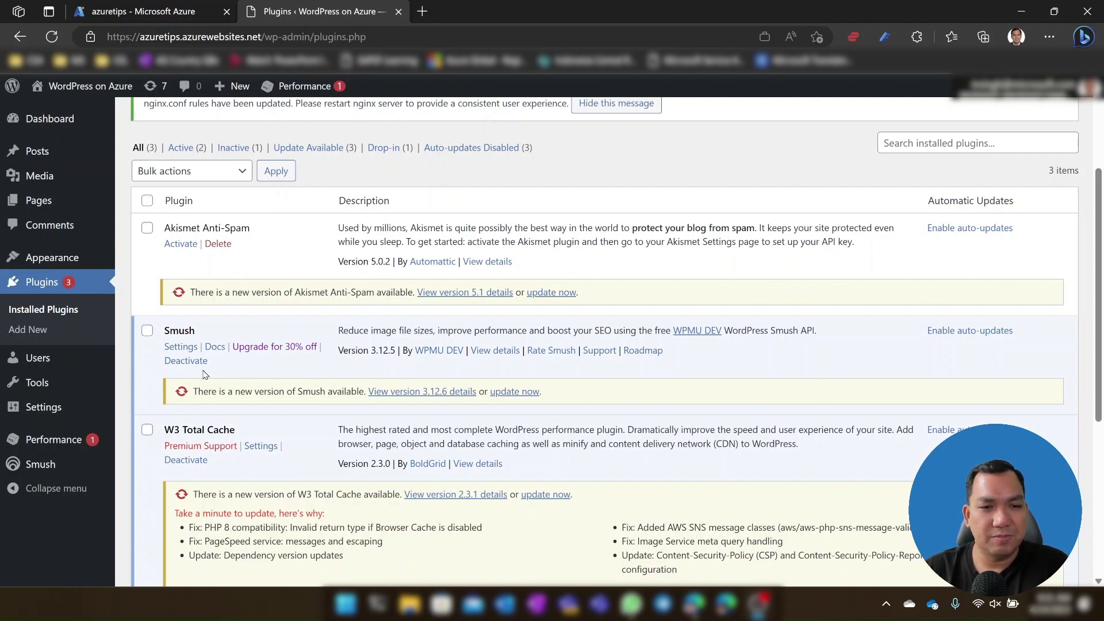
{"action": "scroll", "coordinate": [325, 415], "scroll_direction": "down", "scroll_amount": 1}
{"action": "scroll", "coordinate": [325, 415], "scroll_direction": "down", "scroll_amount": 1}
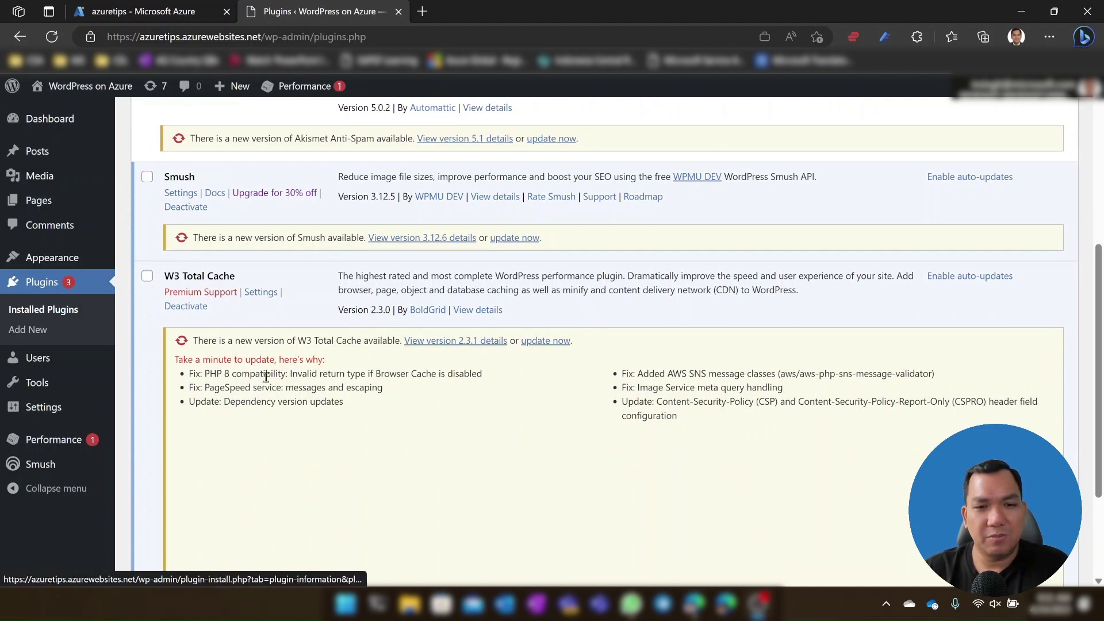
Step: Review W3 Total Cache's General Settings, confirming Page Cache is enabled with Redis
{"action": "left_click", "coordinate": [261, 295]}
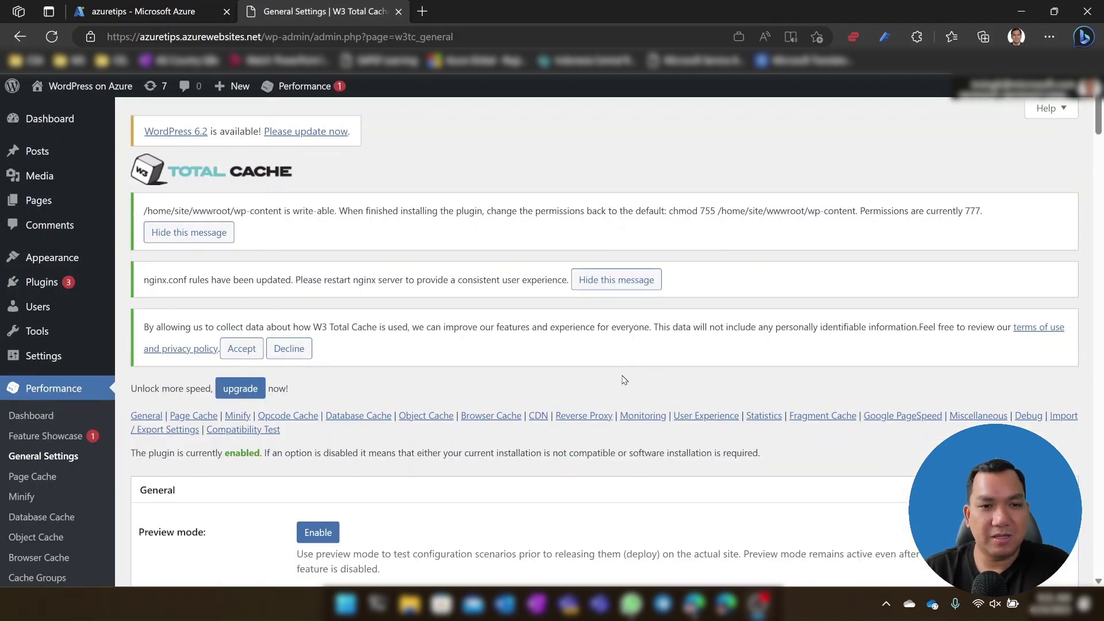
{"action": "scroll", "coordinate": [605, 397], "scroll_direction": "down", "scroll_amount": 4}
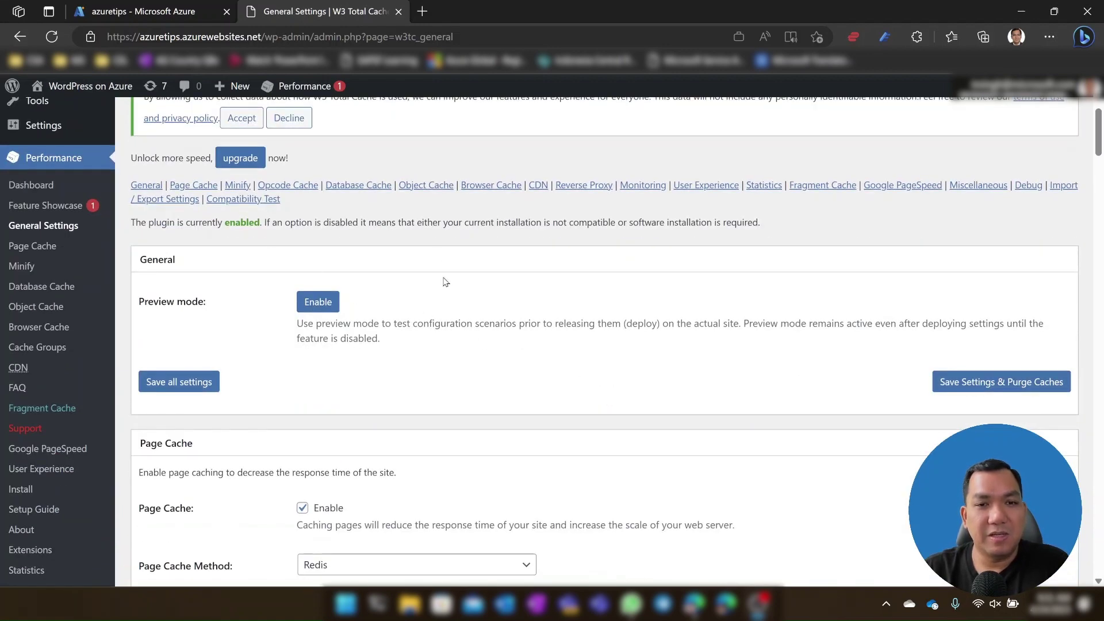
{"action": "scroll", "coordinate": [529, 368], "scroll_direction": "up", "scroll_amount": 3}
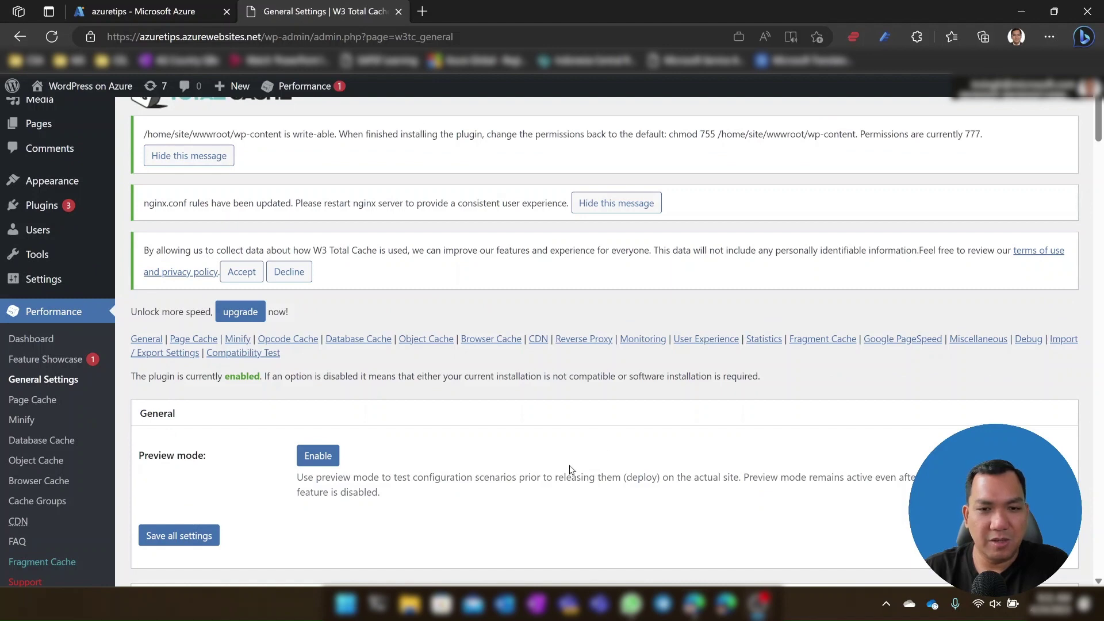
{"action": "scroll", "coordinate": [572, 460], "scroll_direction": "down", "scroll_amount": 3}
{"action": "scroll", "coordinate": [573, 457], "scroll_direction": "down", "scroll_amount": 3}
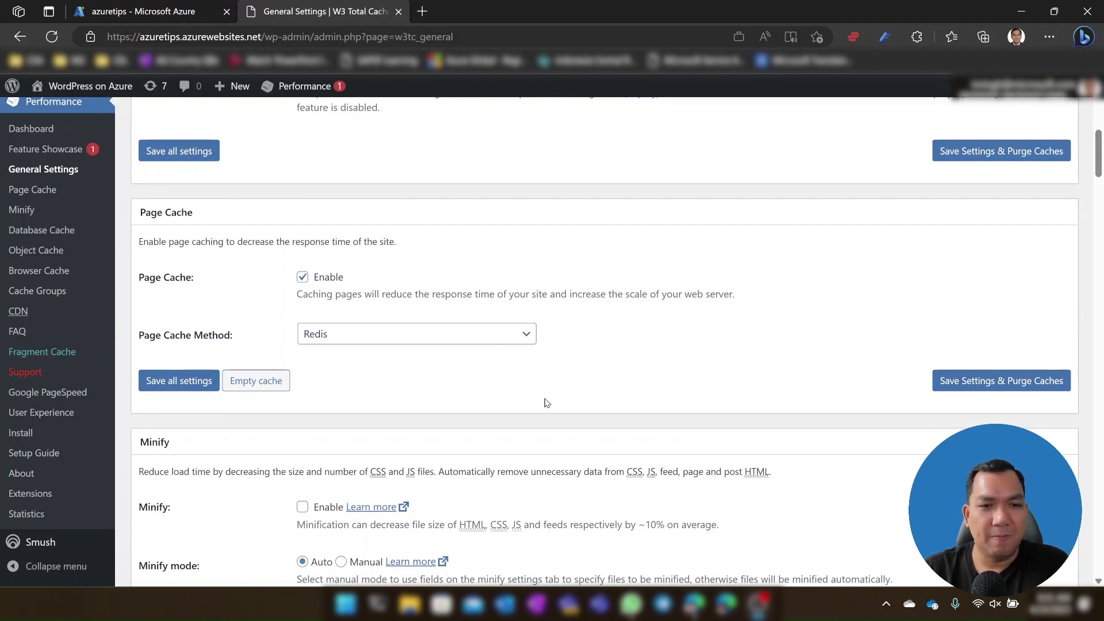
{"action": "scroll", "coordinate": [549, 402], "scroll_direction": "down", "scroll_amount": 4}
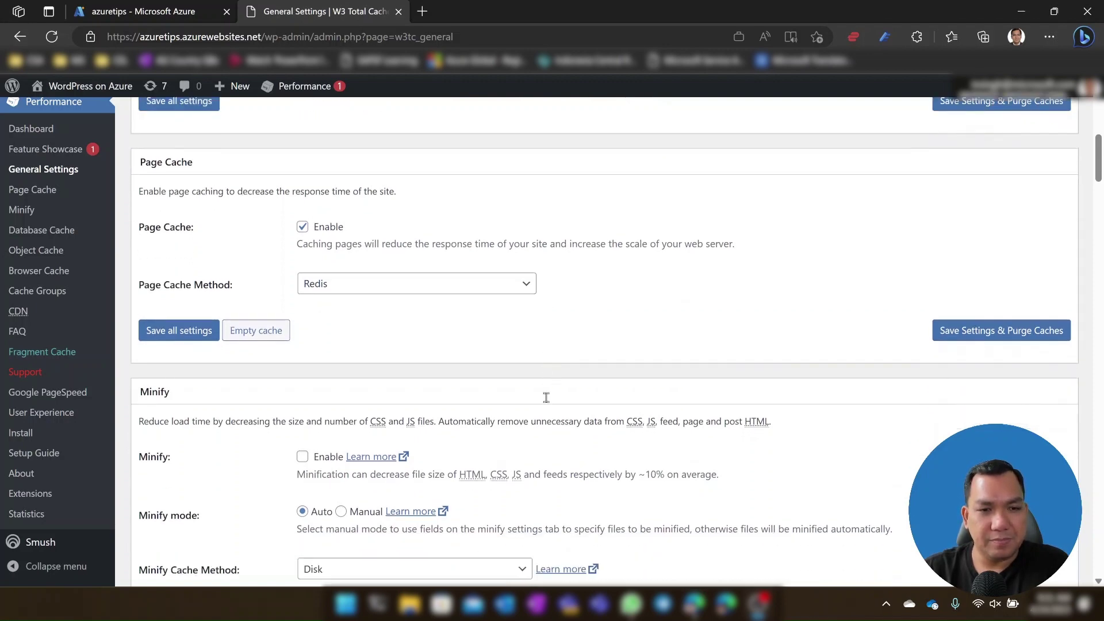
{"action": "scroll", "coordinate": [558, 401], "scroll_direction": "down", "scroll_amount": 5}
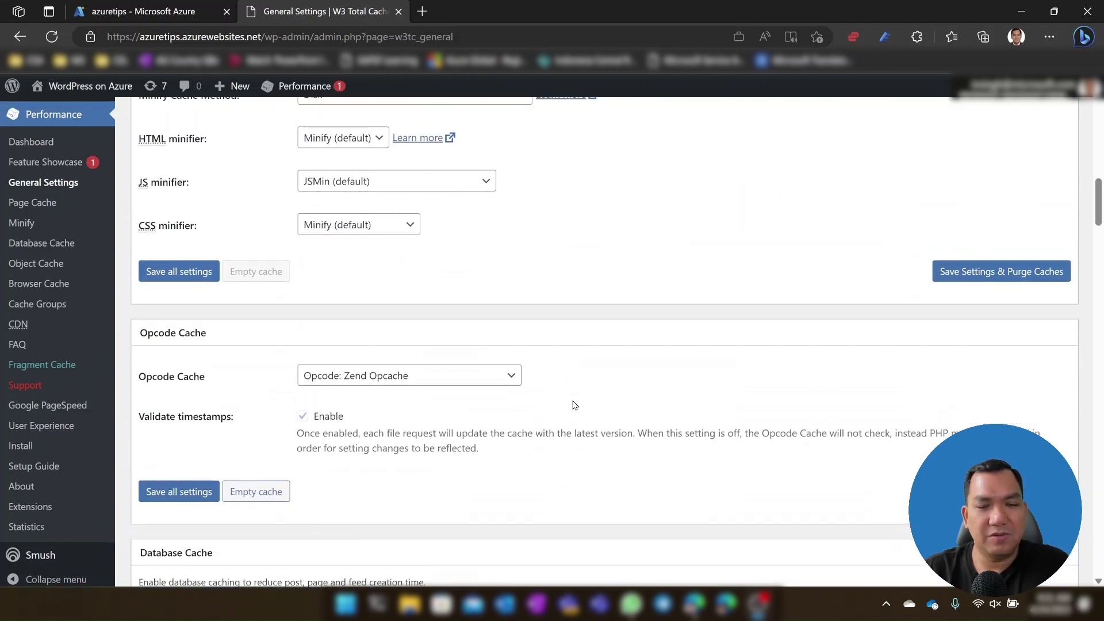
Step: Return to the azuretips Deployment Center showing the appsvc/wordpress-alpine-php:latest container image
{"action": "scroll", "coordinate": [575, 400], "scroll_direction": "up", "scroll_amount": 10}
{"action": "scroll", "coordinate": [585, 399], "scroll_direction": "up", "scroll_amount": 5}
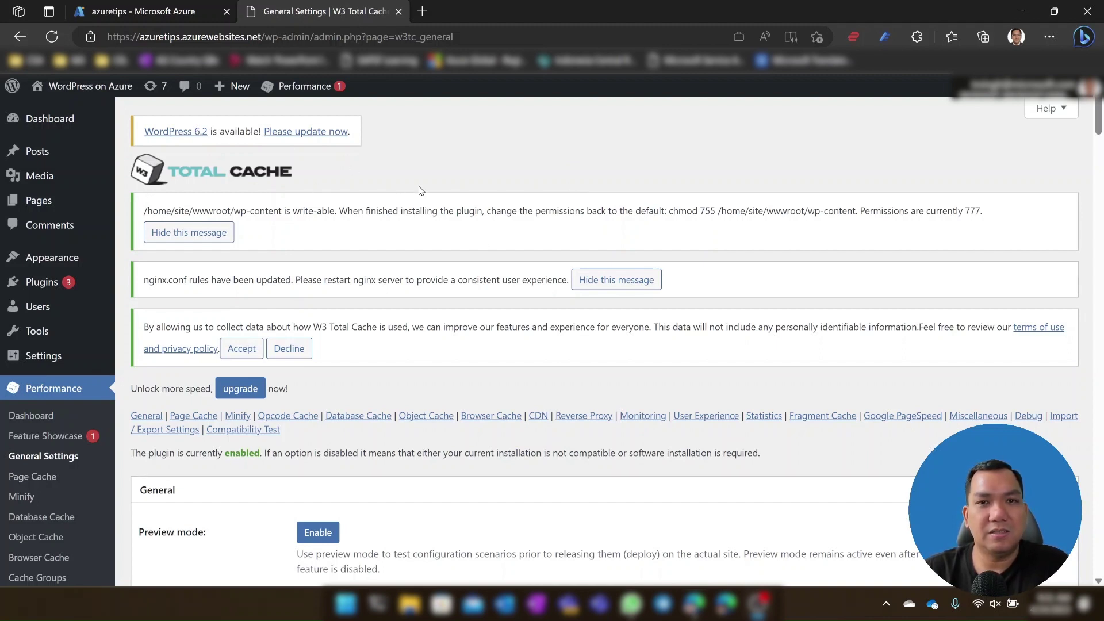
{"action": "left_click", "coordinate": [138, 11]}
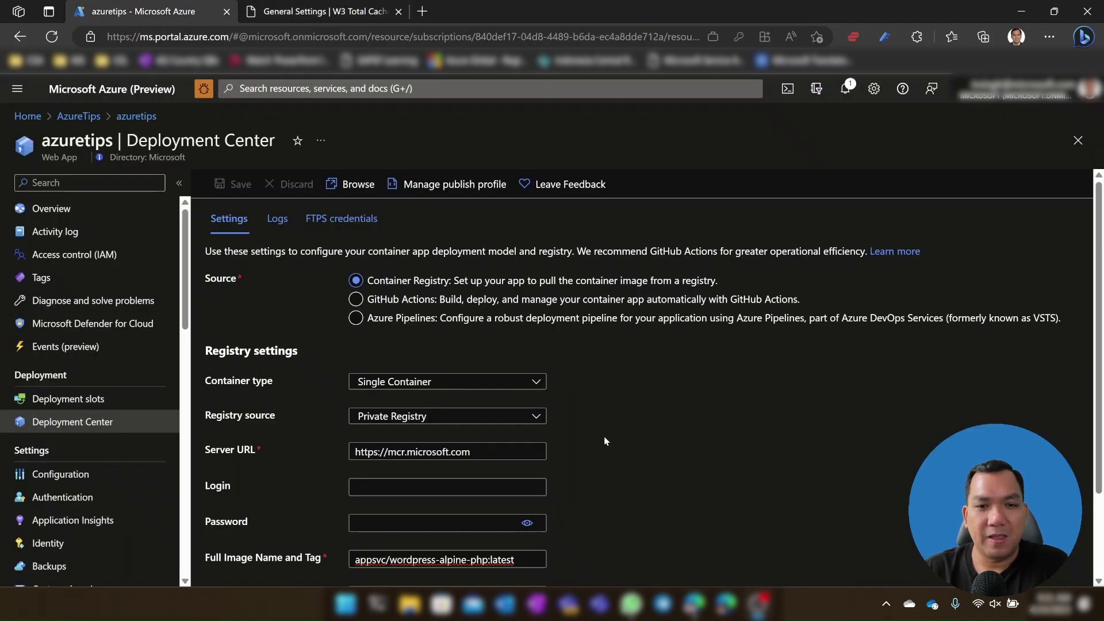
{"action": "scroll", "coordinate": [688, 405], "scroll_direction": "down", "scroll_amount": 1}
{"action": "scroll", "coordinate": [688, 405], "scroll_direction": "up", "scroll_amount": 1}
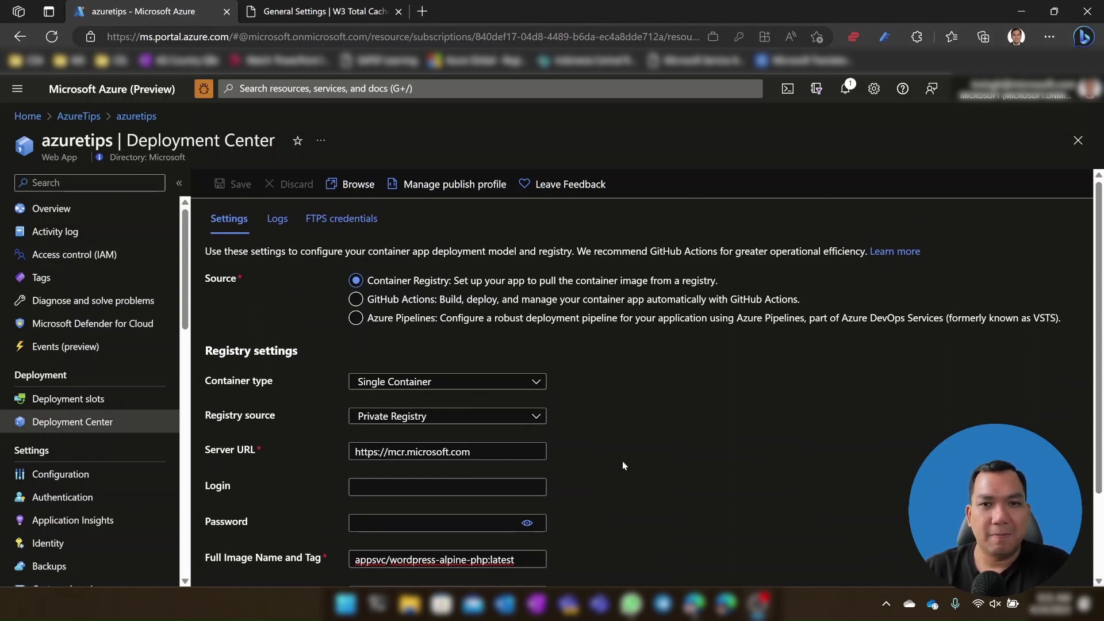
{"action": "scroll", "coordinate": [622, 460], "scroll_direction": "down", "scroll_amount": 1}
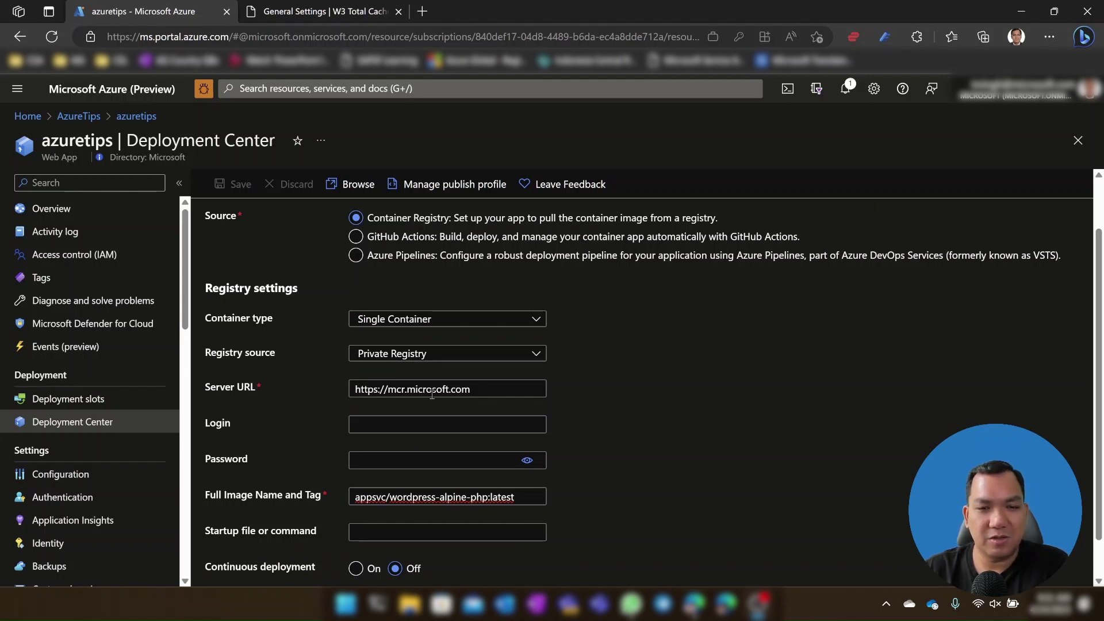
{"action": "scroll", "coordinate": [404, 452], "scroll_direction": "down", "scroll_amount": 1}
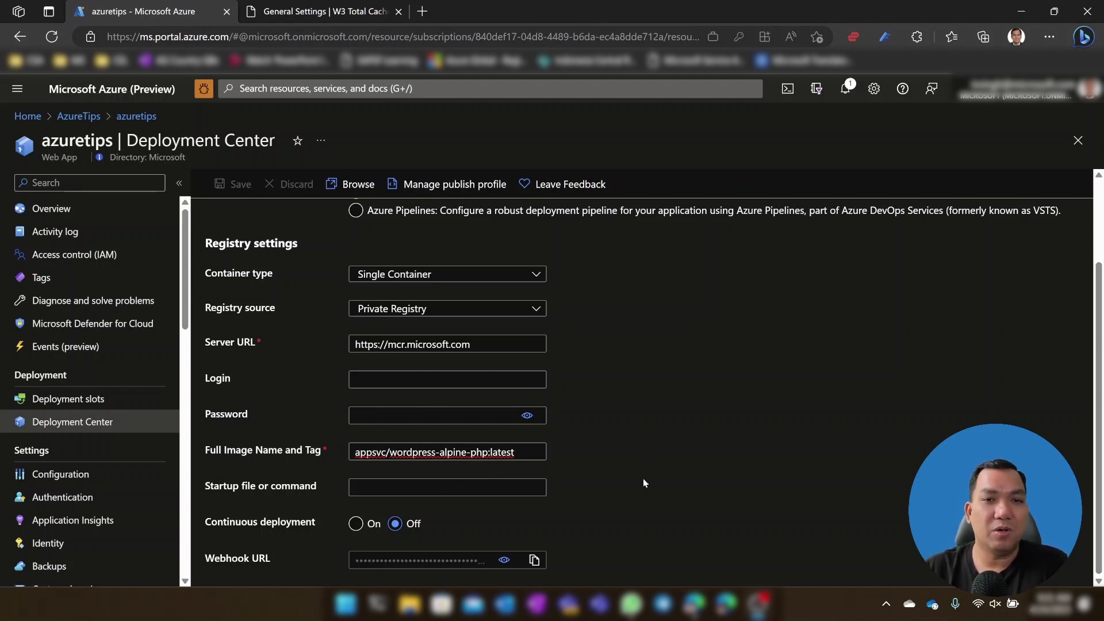
{"action": "left_click", "coordinate": [345, 12]}
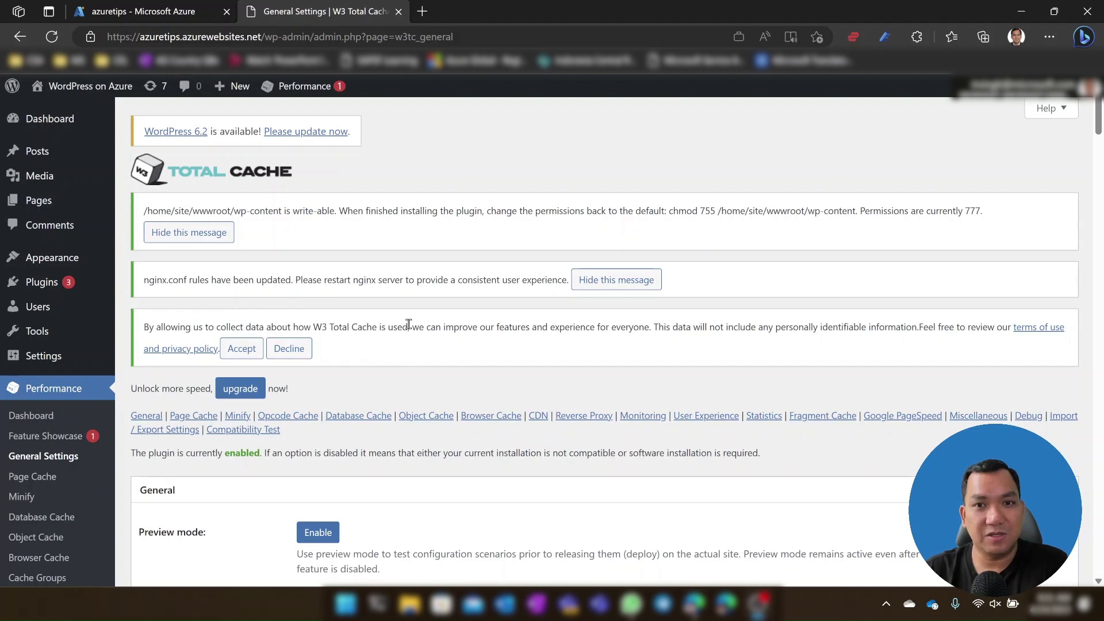
{"action": "left_click", "coordinate": [101, 11]}
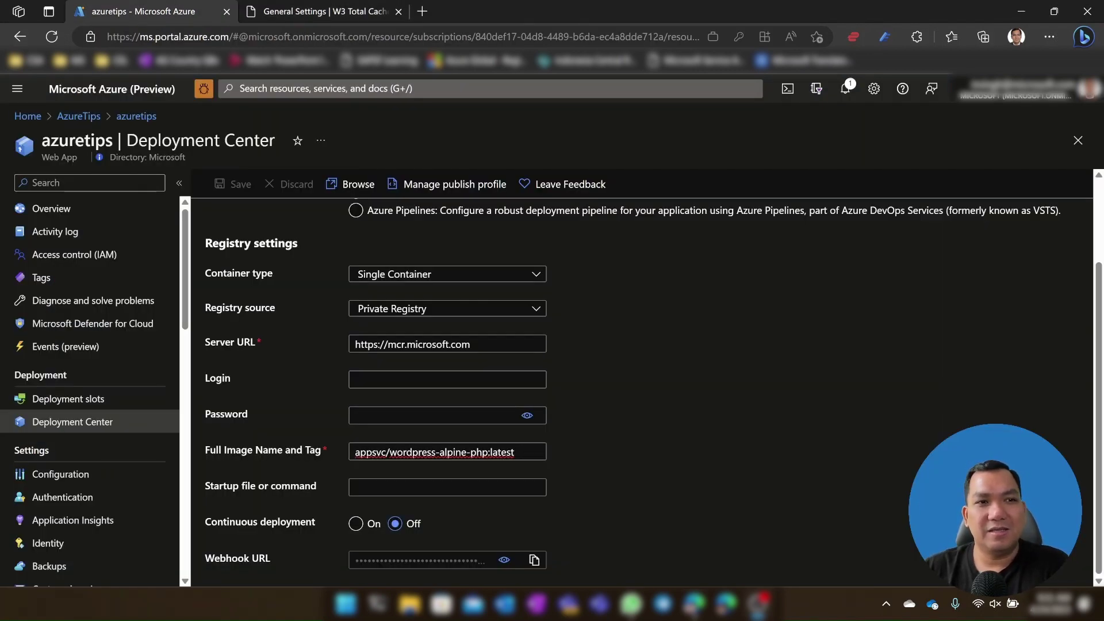